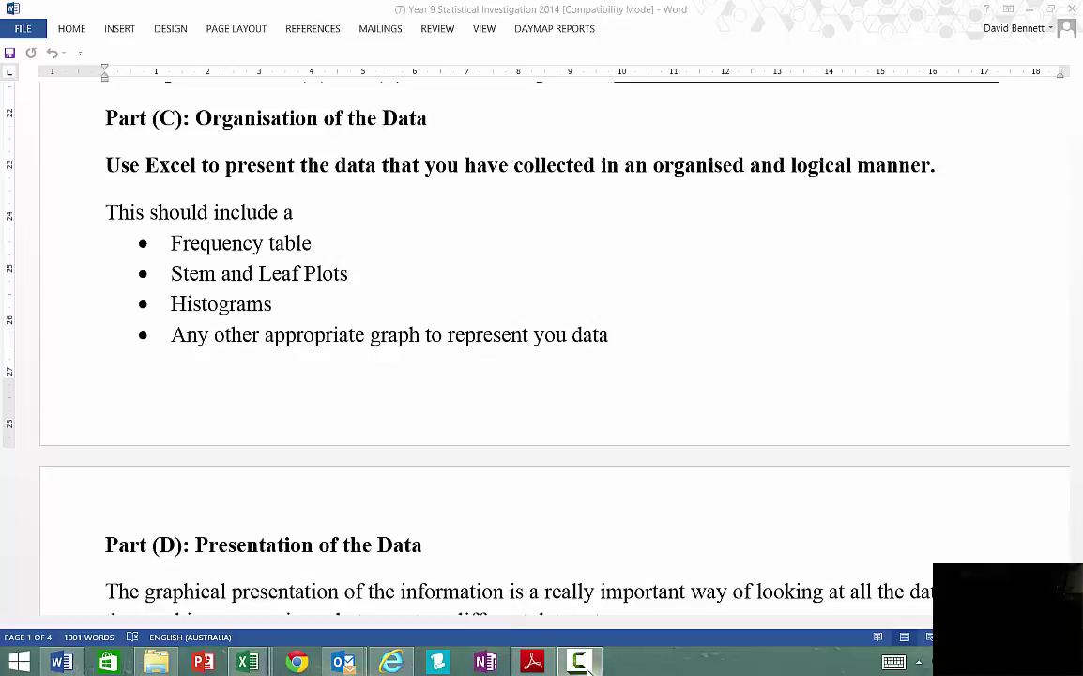
Switch to the cas_sample_86074829 workbook in Excel and inspect the COUNTIF formula for Car in AJ53, below the travel data.
mouse_move(248, 664)
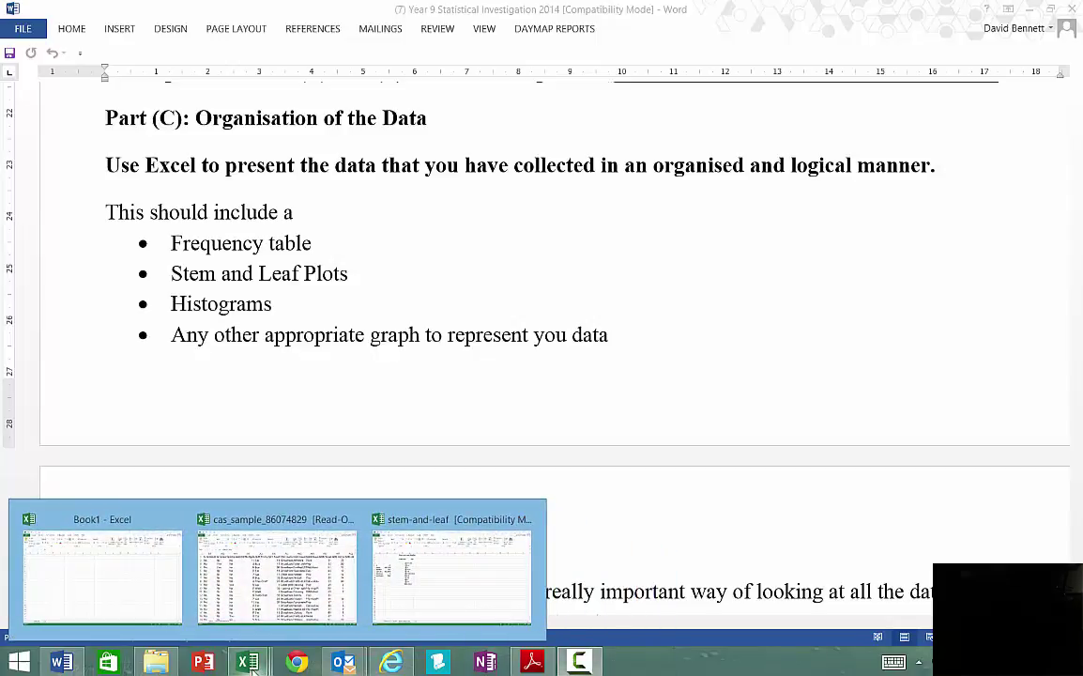
click(230, 601)
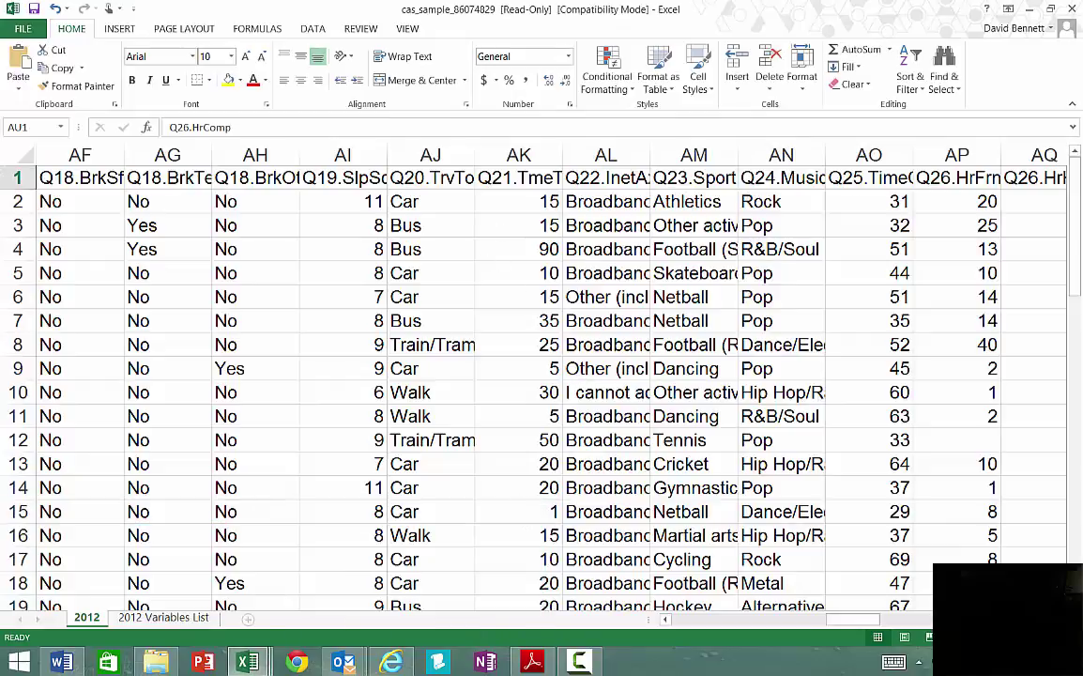
mouse_move(1077, 221)
mouse_down()
mouse_move(1081, 236)
mouse_move(1080, 221)
mouse_up()
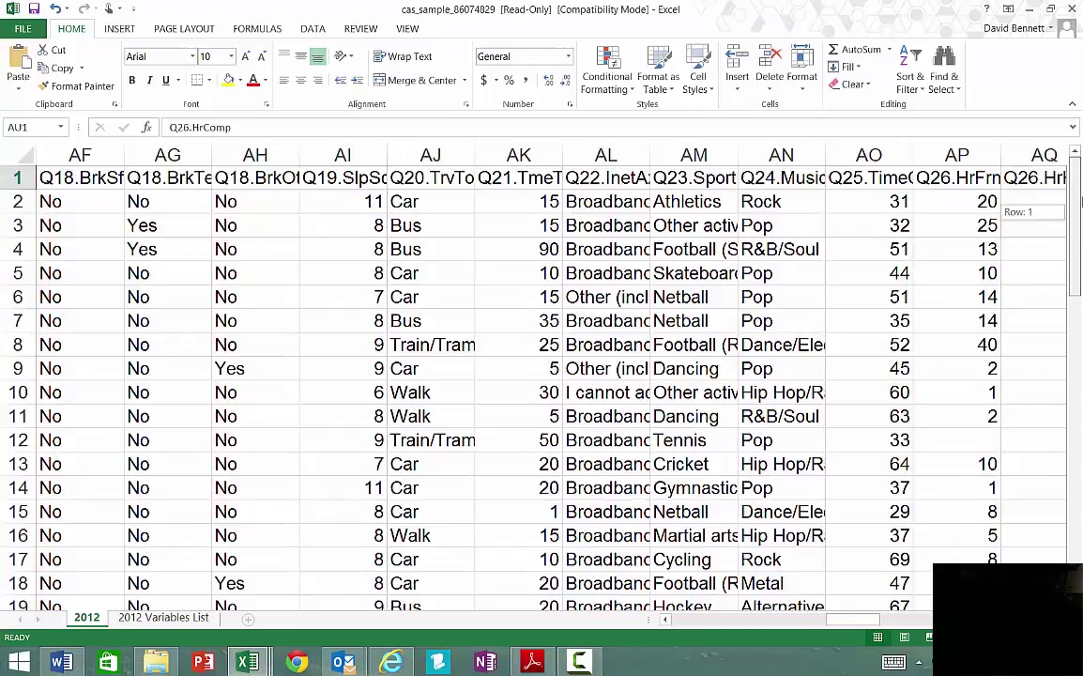
drag(1081, 201, 1081, 517)
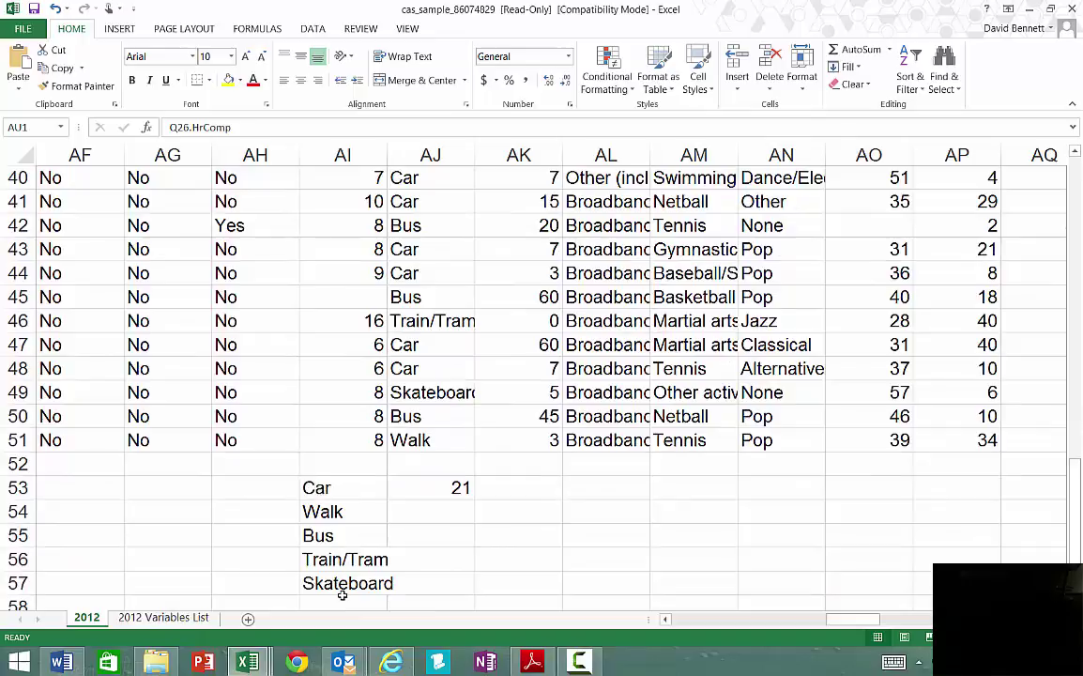
click(459, 487)
scroll(169, 120, down, 1)
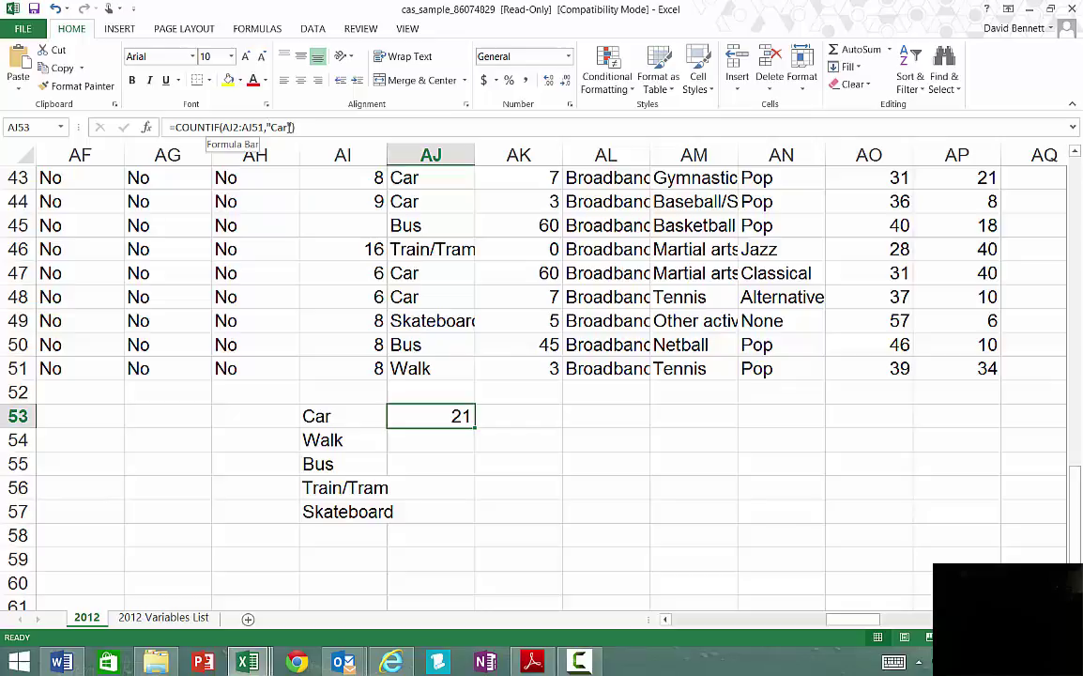
Count the Walk entries in cell AJ54 with the formula =COUNTIF(AJ2:AJ51,"Walk").
click(447, 448)
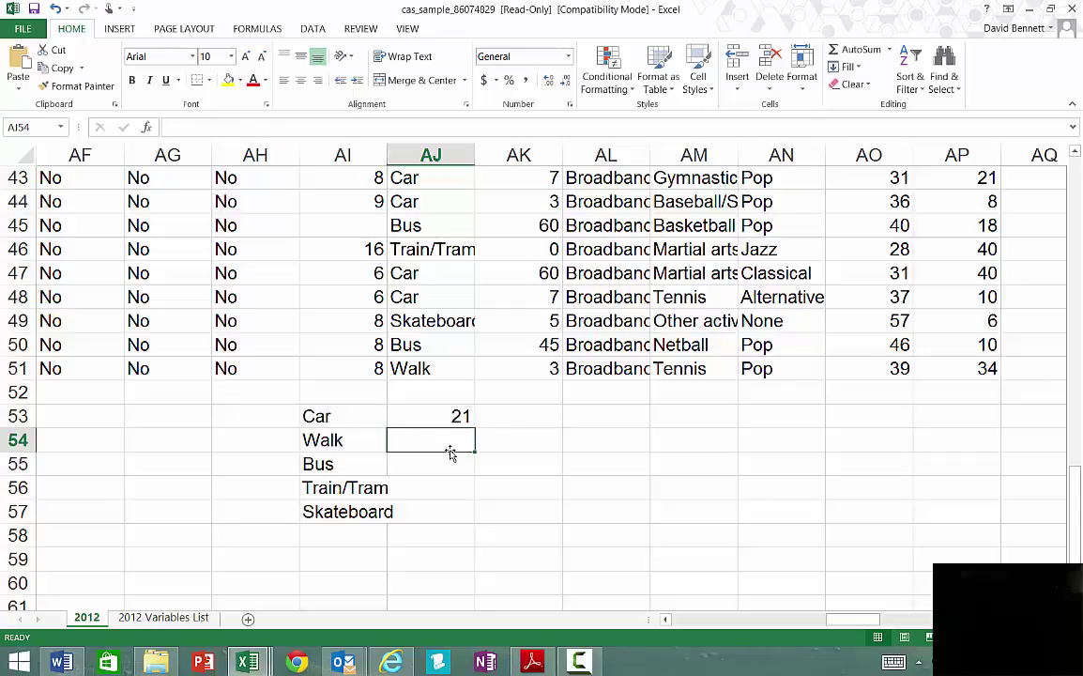
text(=)
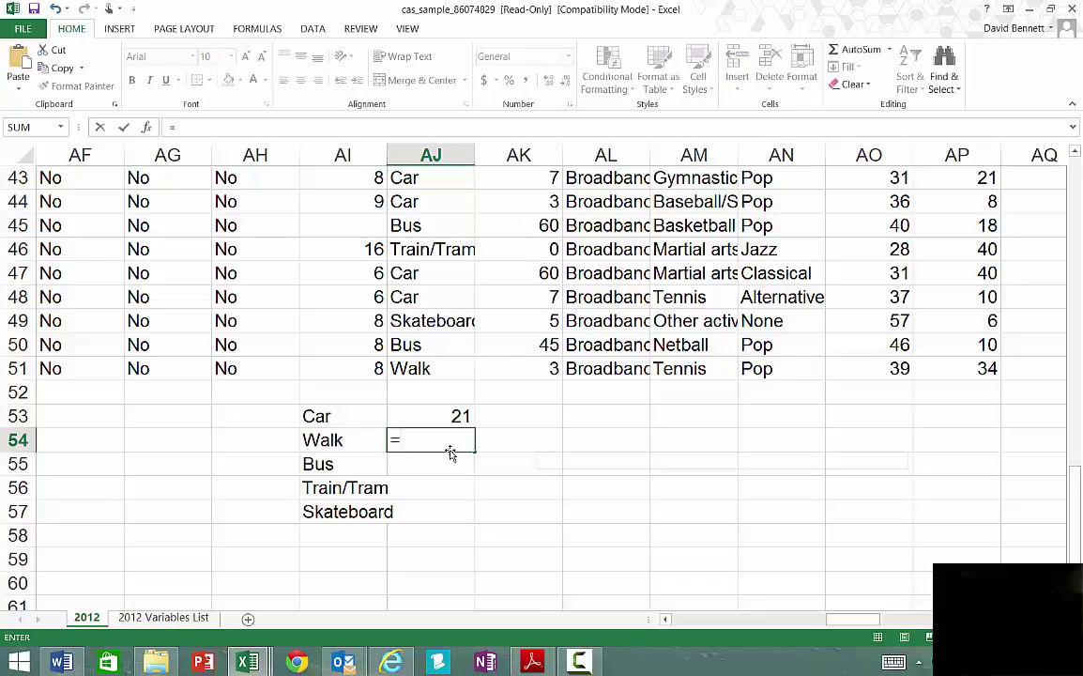
text(coun)
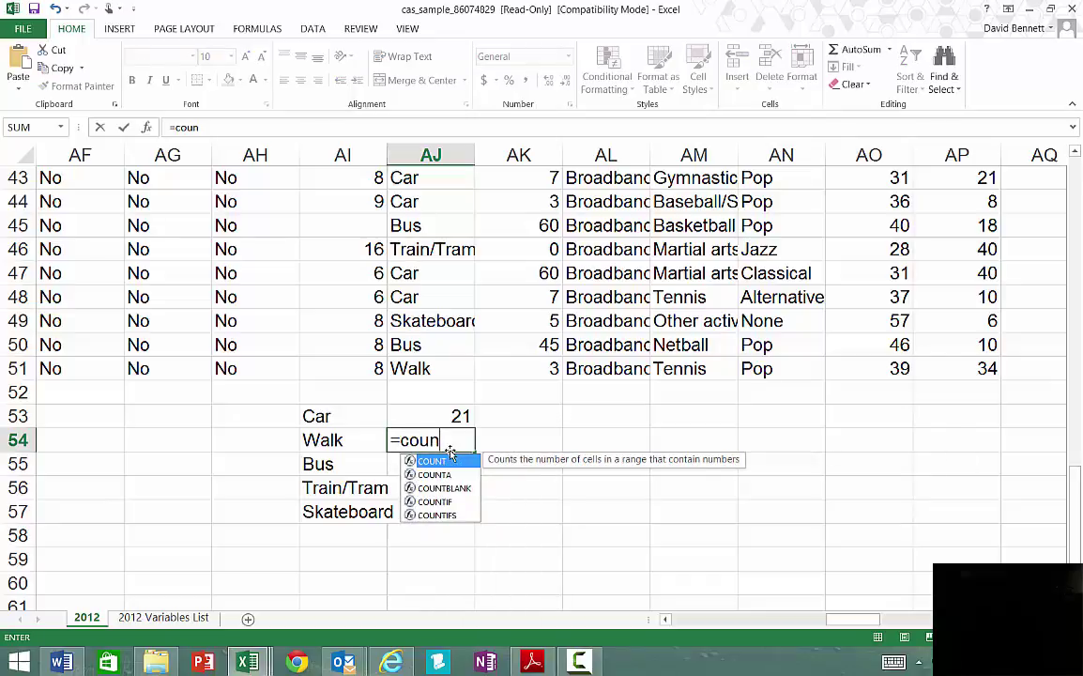
double_click(435, 502)
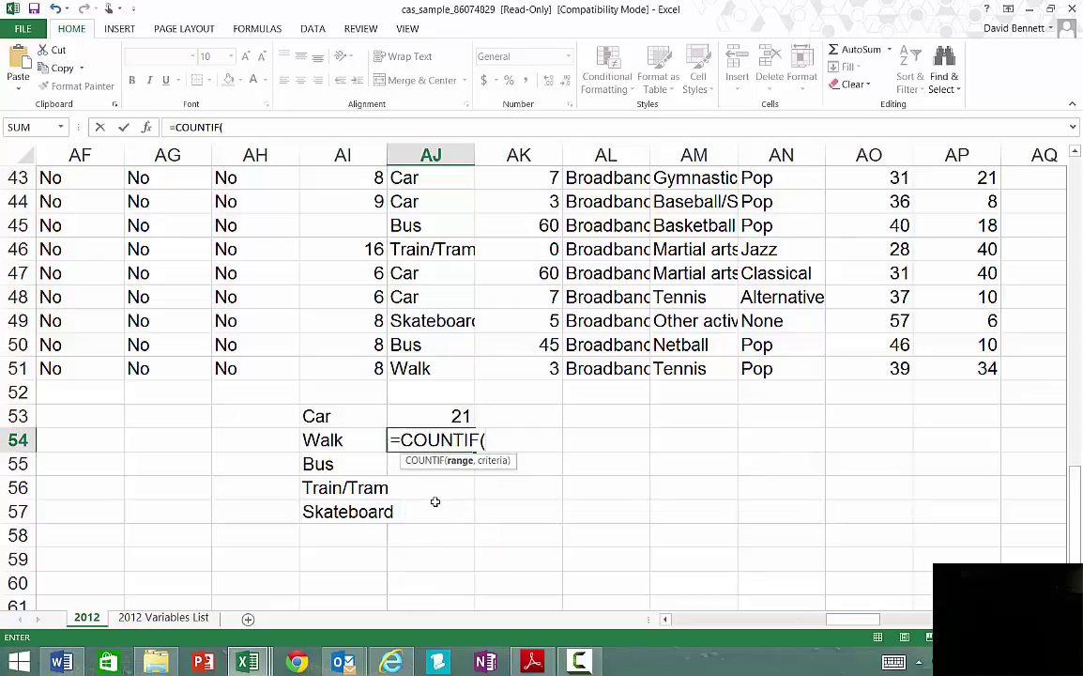
click(414, 371)
drag(414, 371, 413, 207)
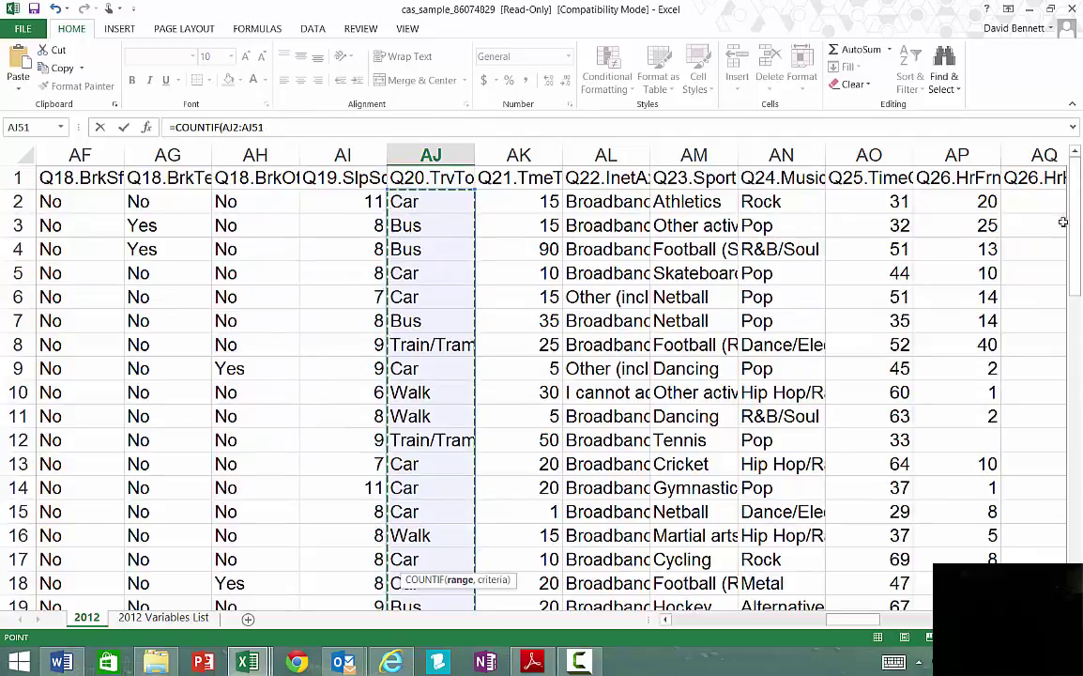
drag(1080, 270, 1082, 547)
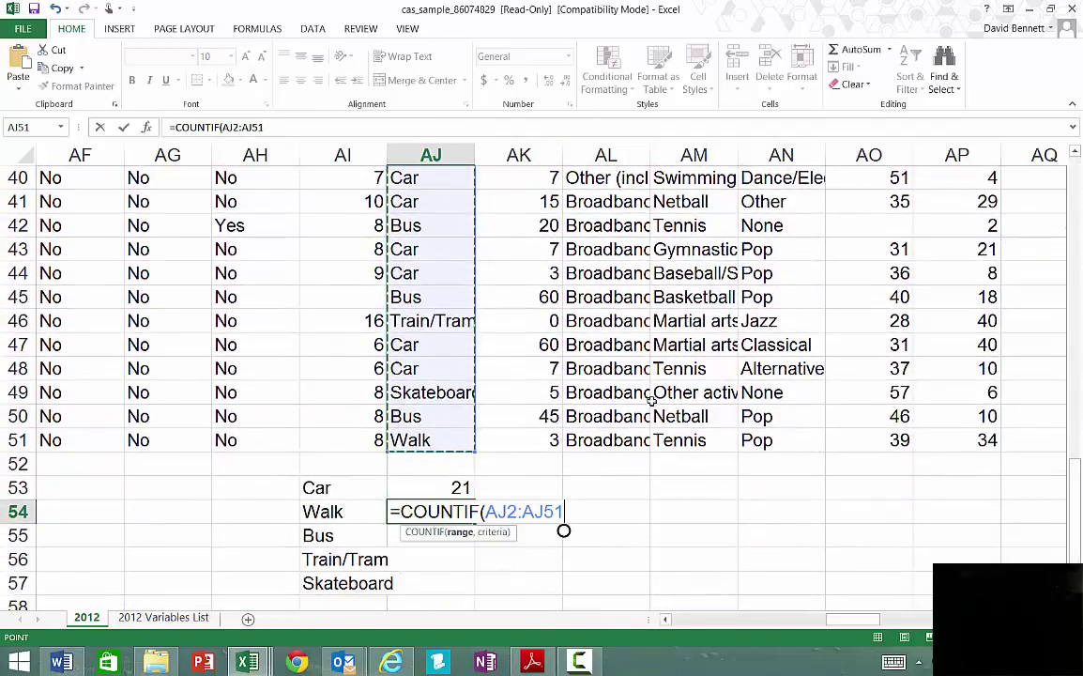
click(271, 128)
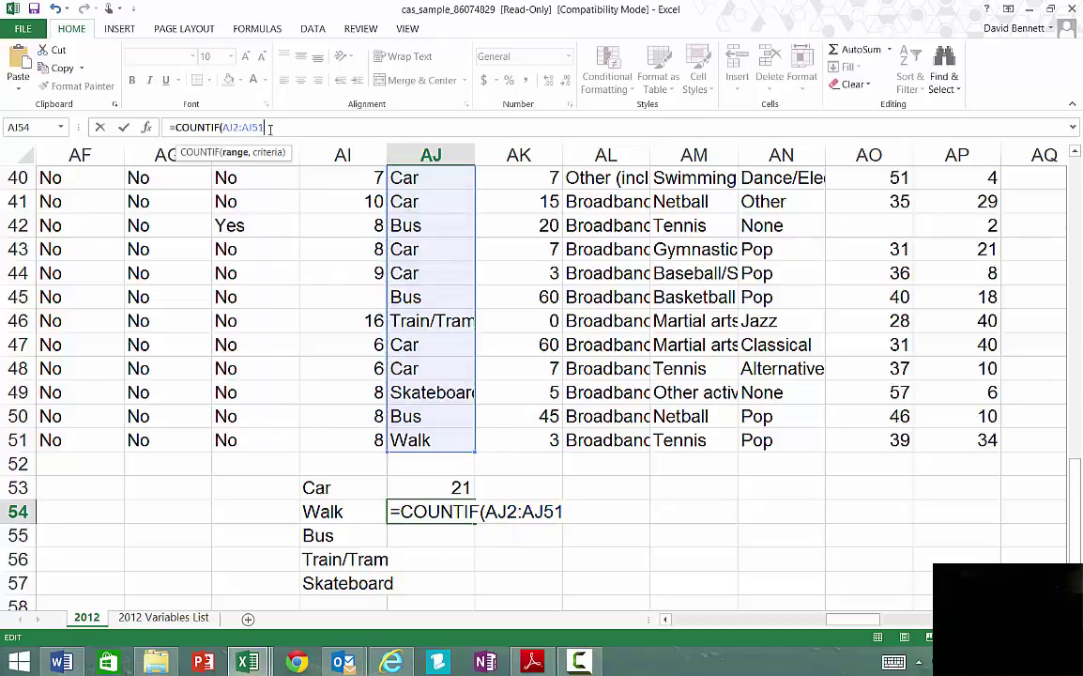
text(,)
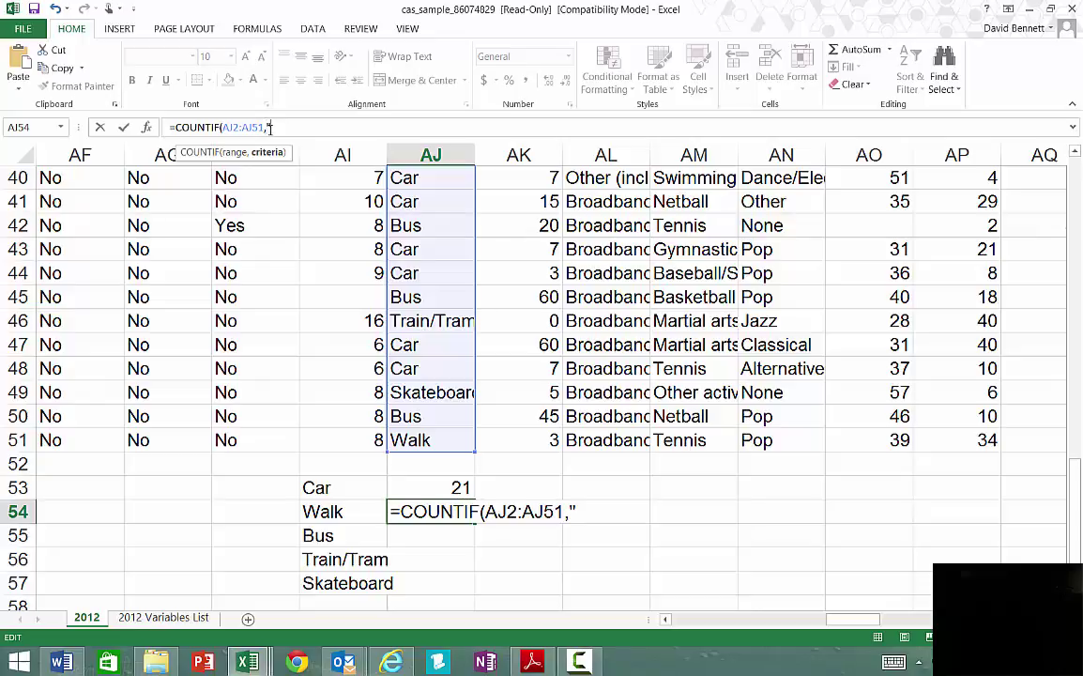
text("Walk)
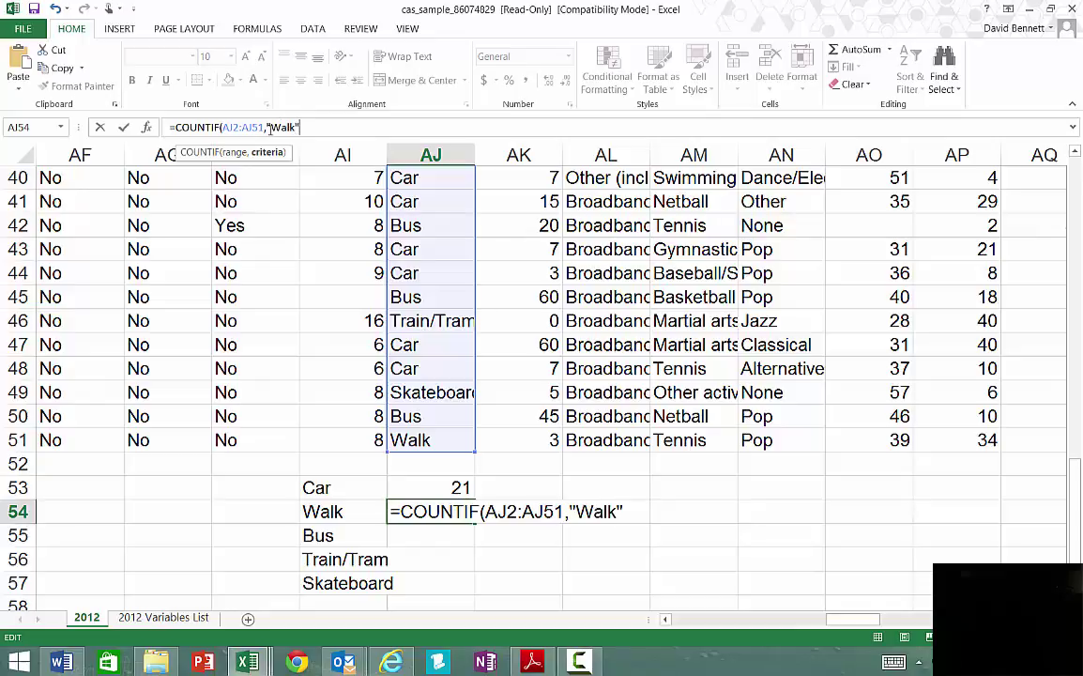
text("))
key(Return)
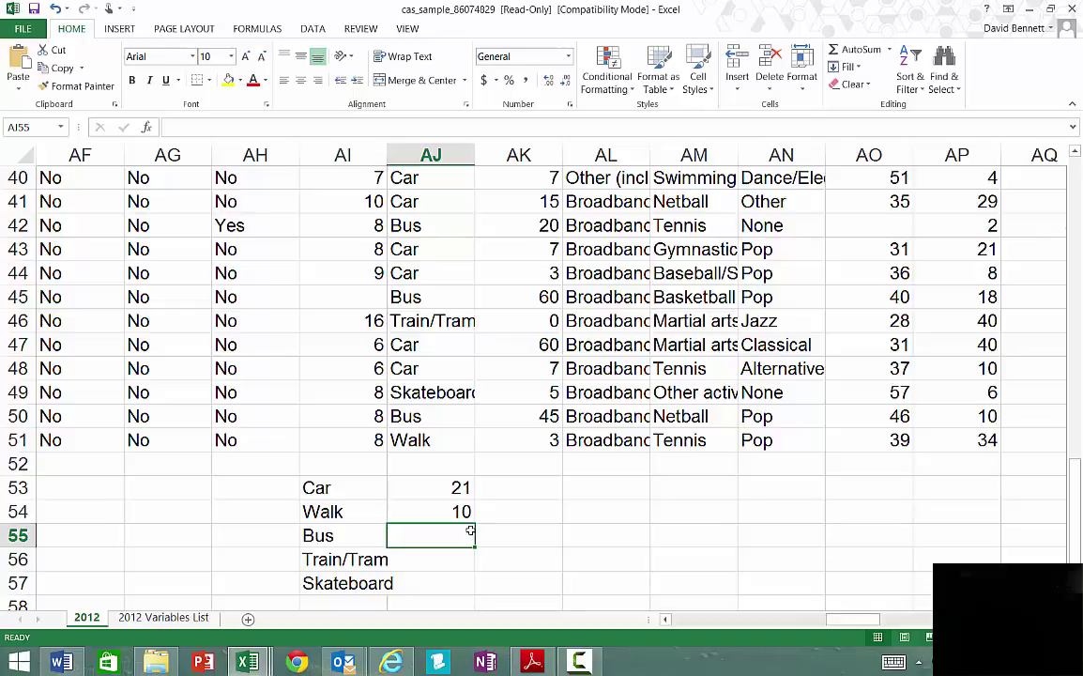
Count the Bus entries in cell AJ55 with the formula =COUNTIF(AJ2:AJ51,"Bus").
text(=)
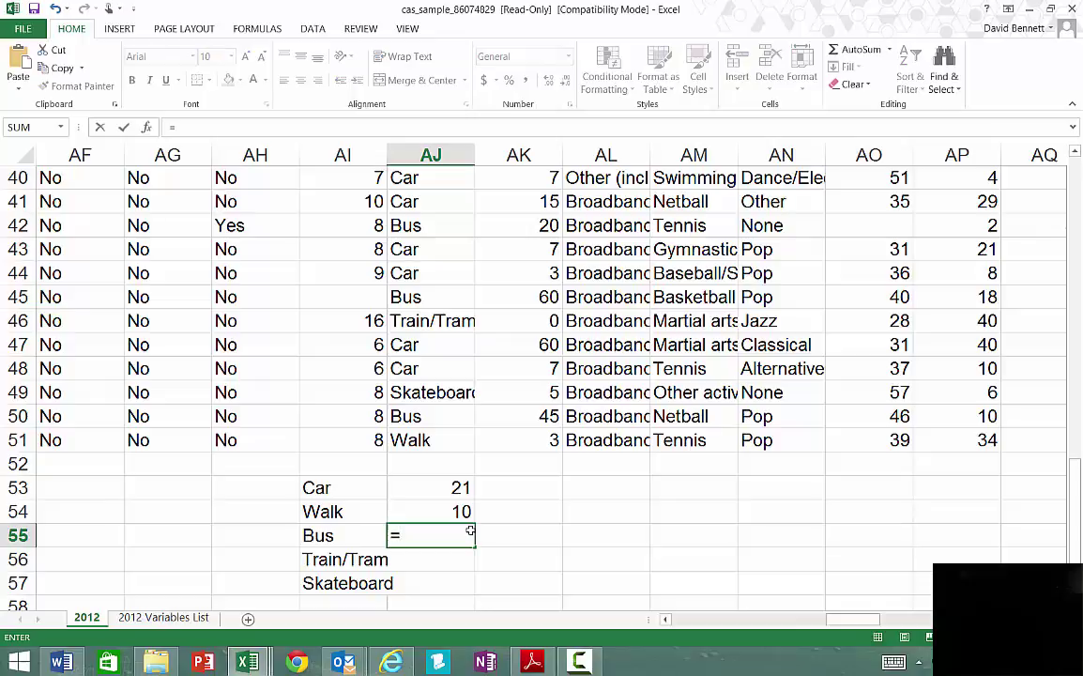
text(count)
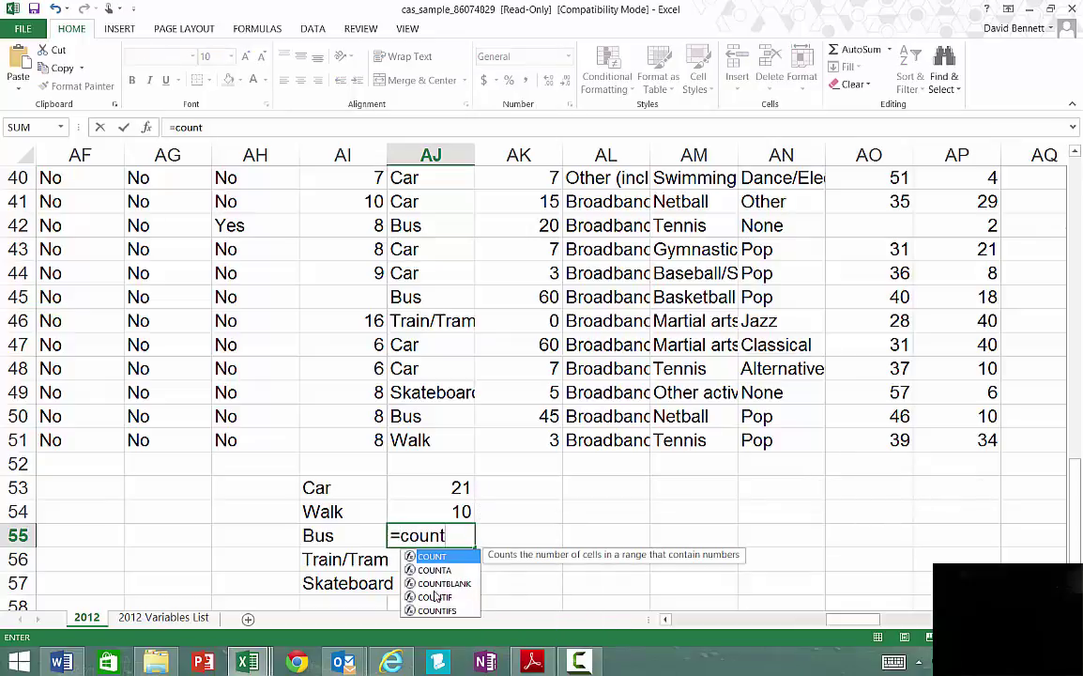
key(Down)
key(Down)
key(Down)
key(Tab)
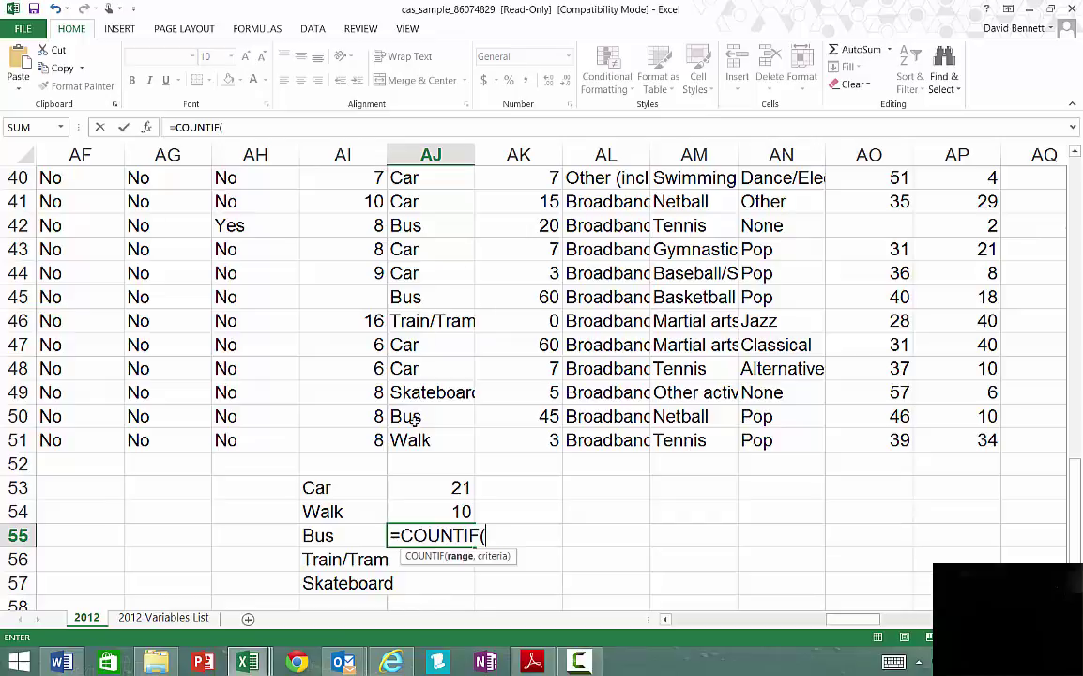
drag(410, 441, 410, 200)
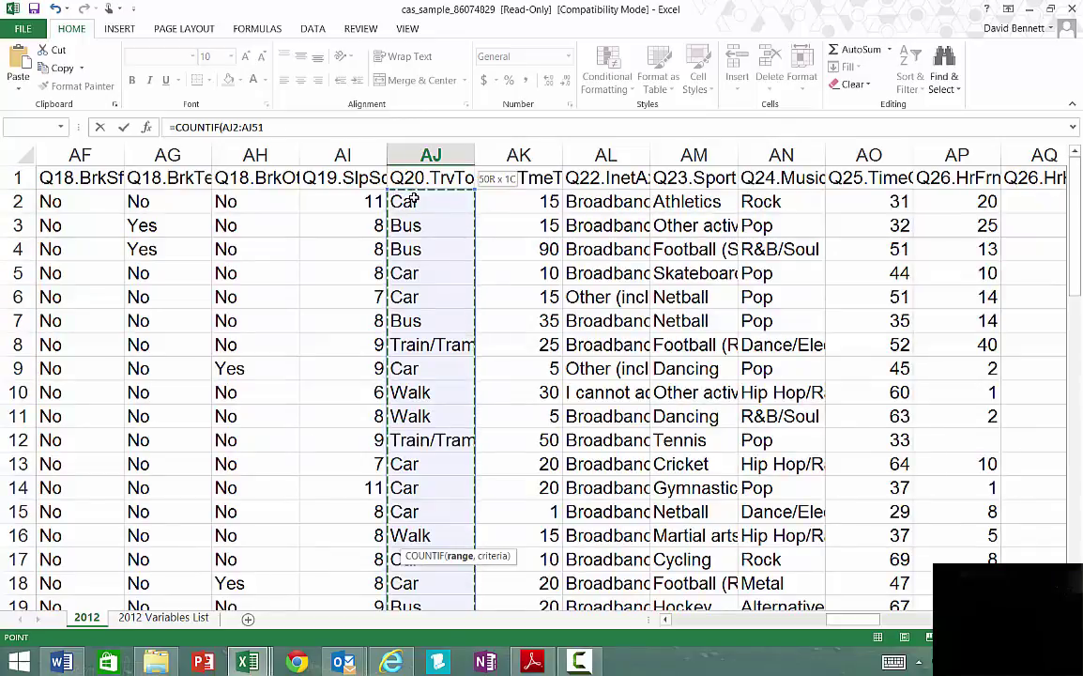
mouse_move(413, 200)
mouse_down()
mouse_move(676, 202)
mouse_move(325, 202)
mouse_move(449, 204)
mouse_up()
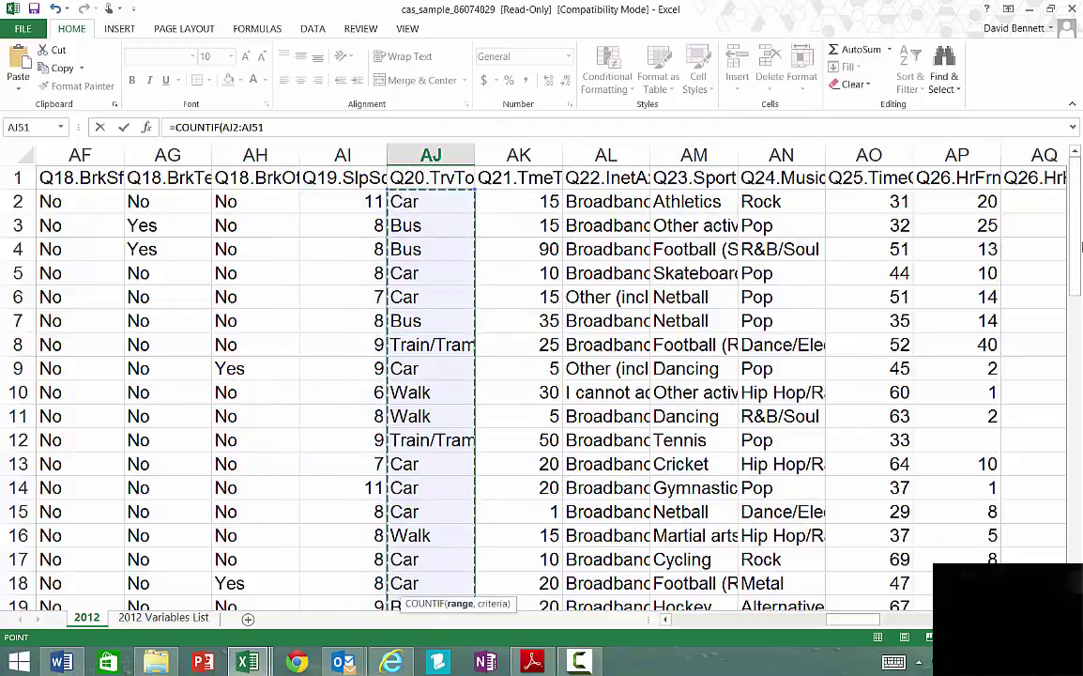
drag(1076, 230, 1076, 464)
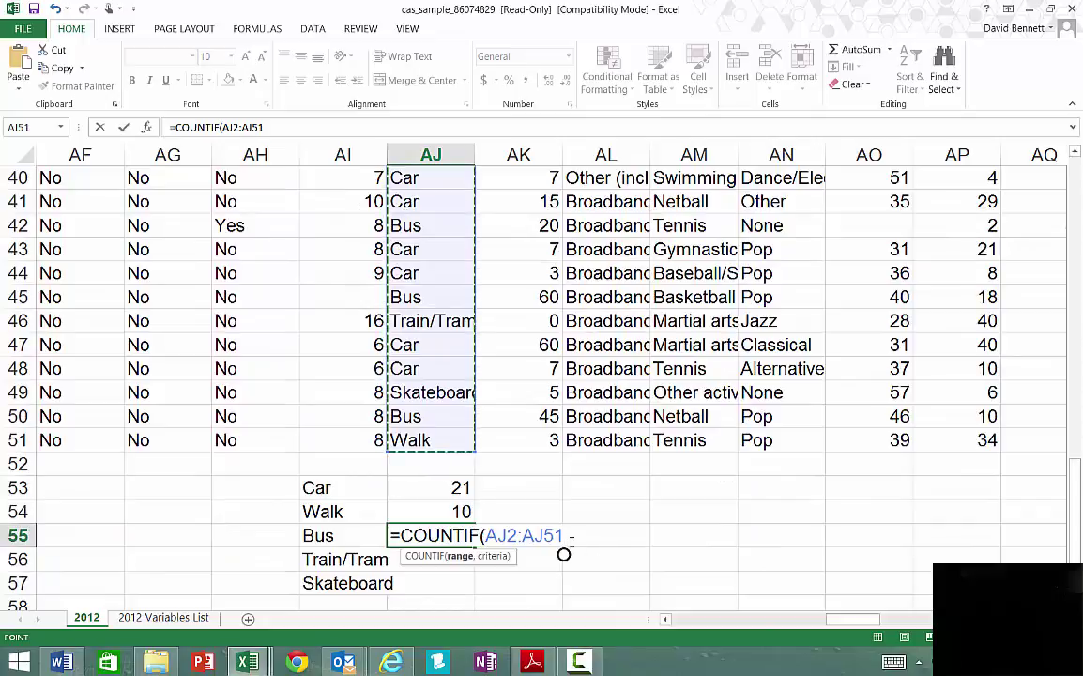
text(,)
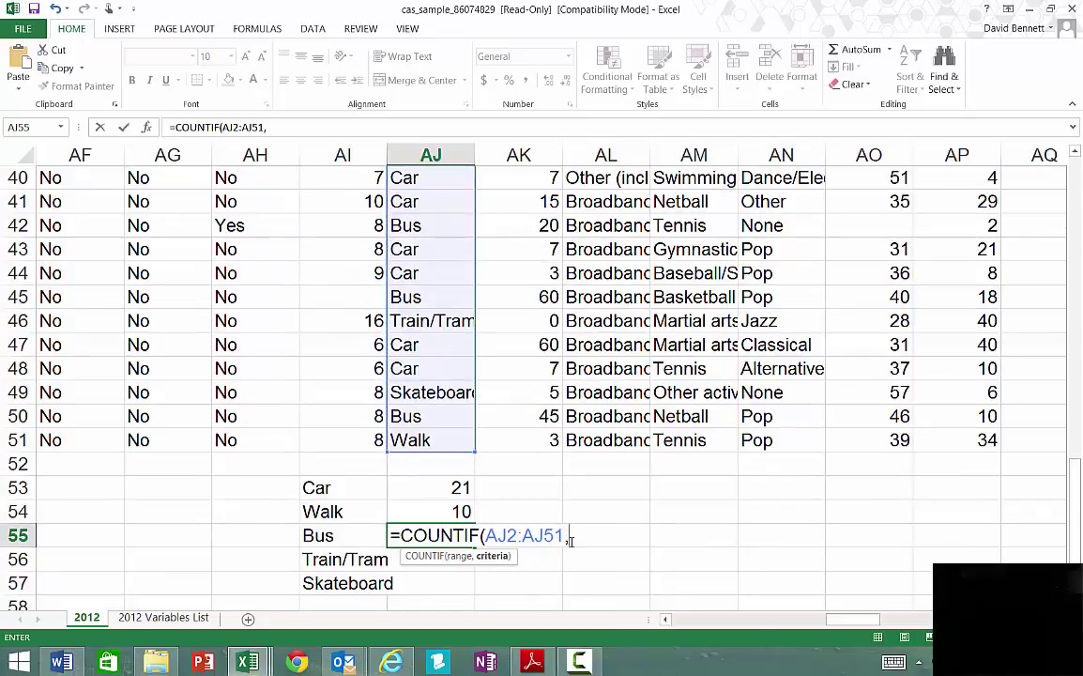
text("Bus@0)
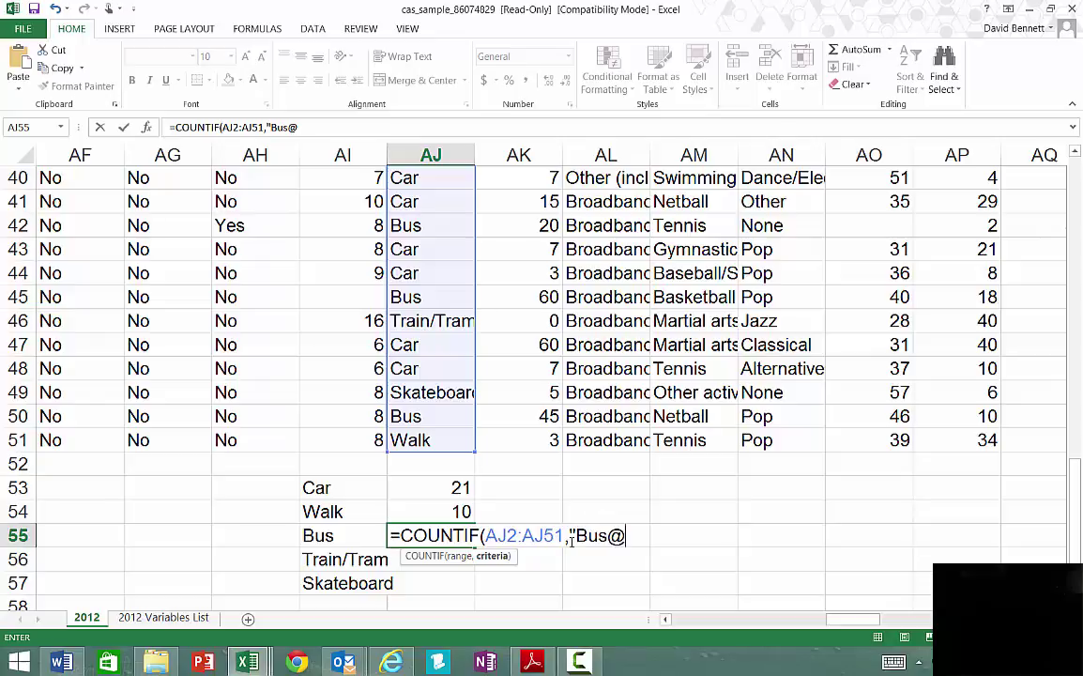
key(BackSpace)
key(BackSpace)
text("))
key(Return)
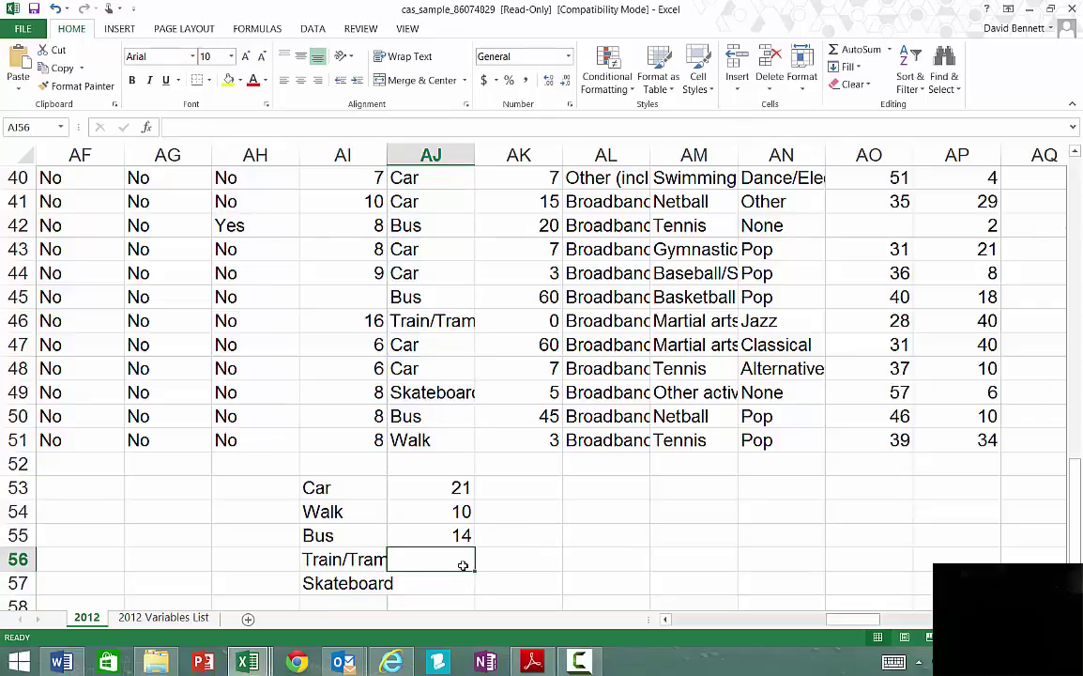
Enter 20 as the Train/Tram frequency in AJ56 and 15 as the Skateboard frequency in AJ57.
text(20)
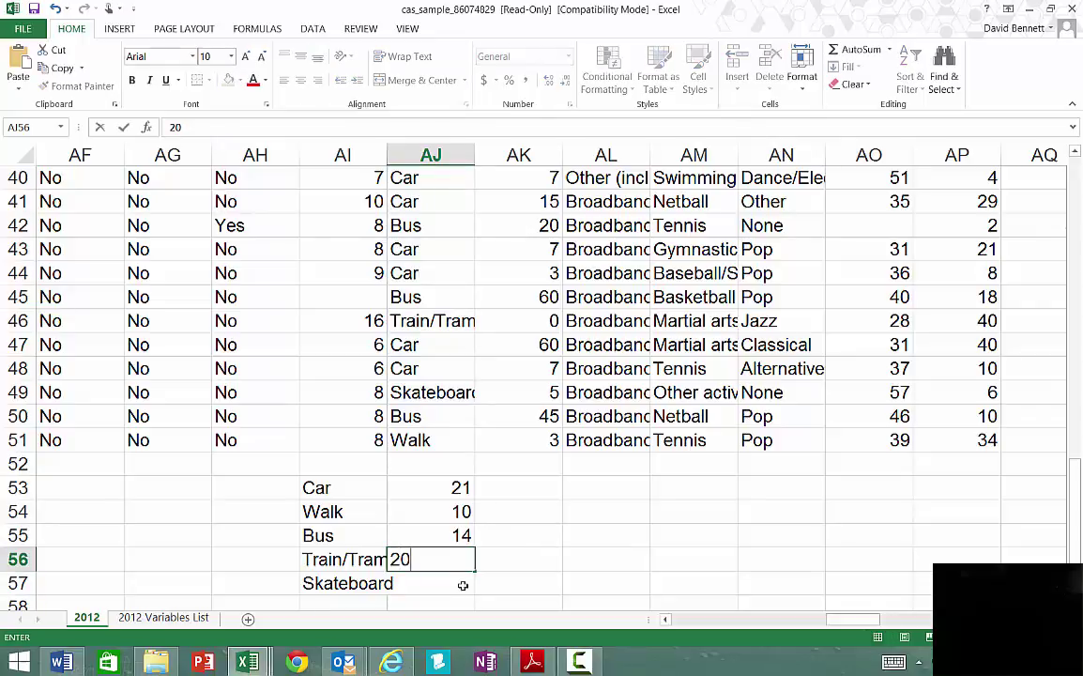
key(Return)
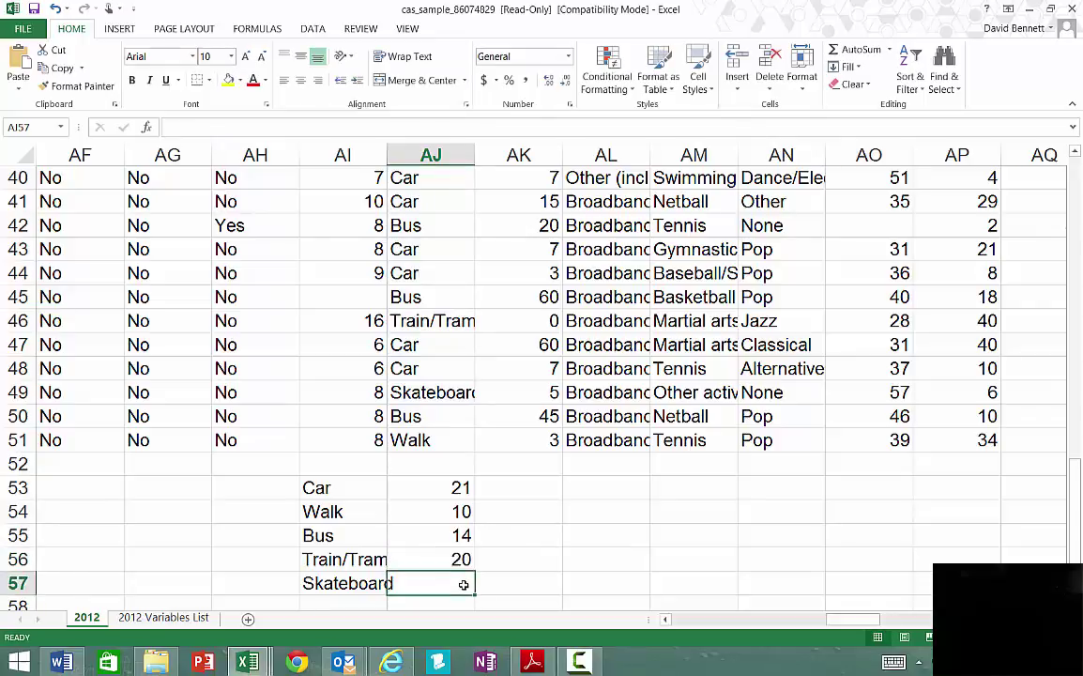
text(15)
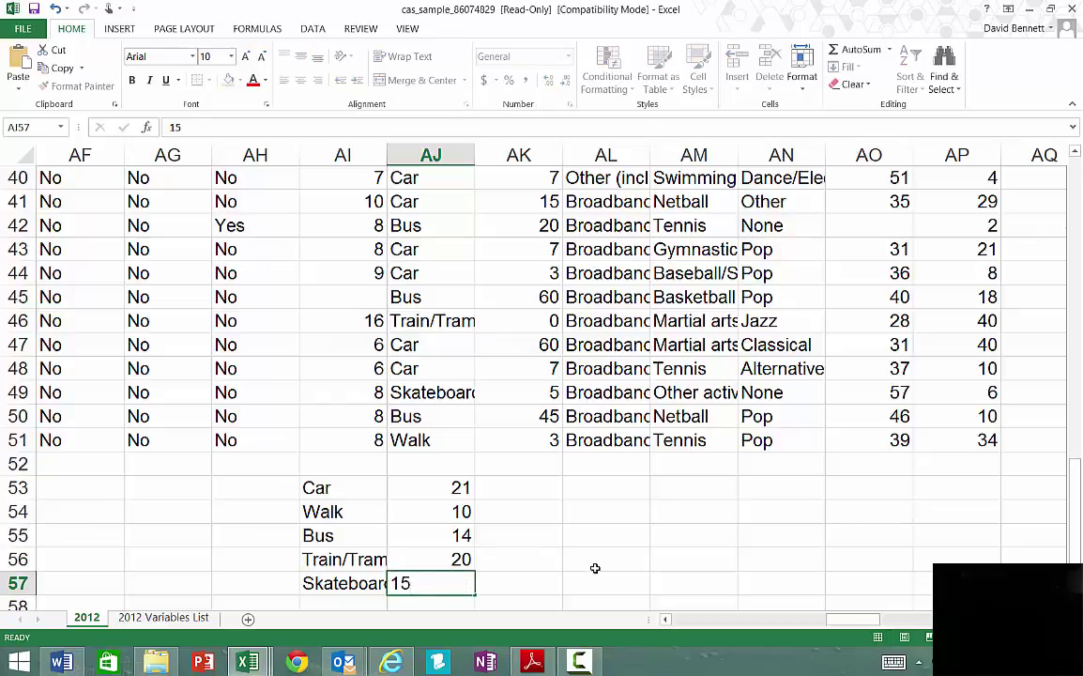
click(595, 561)
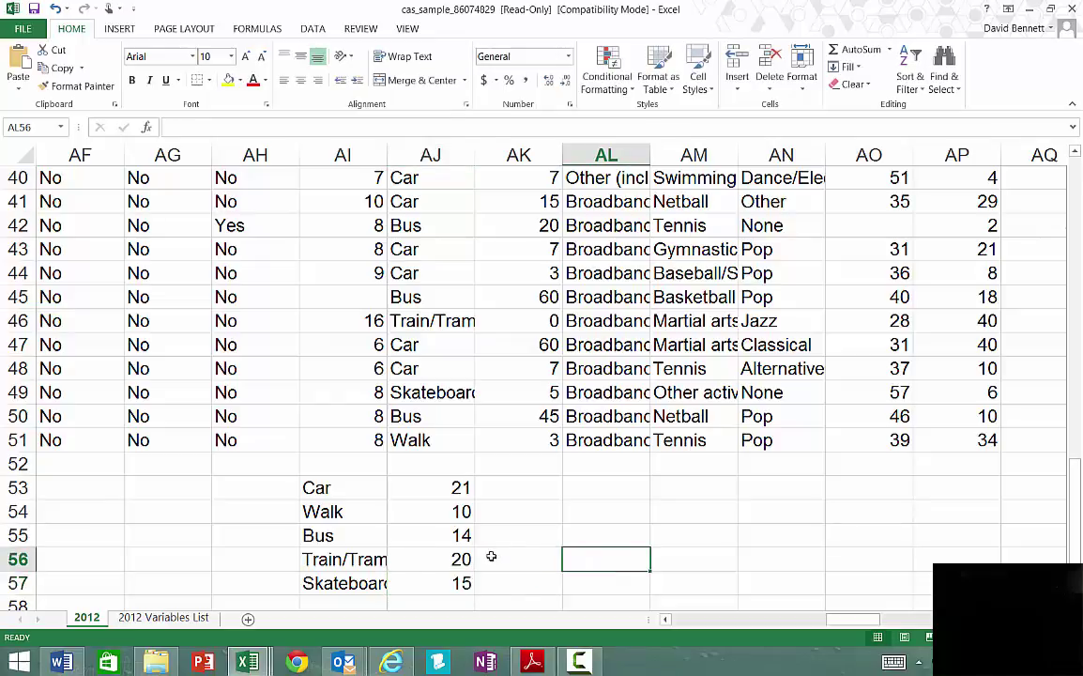
Insert a 3-D pie chart from the travel frequency table AI53:AJ57 and delete it again.
click(454, 488)
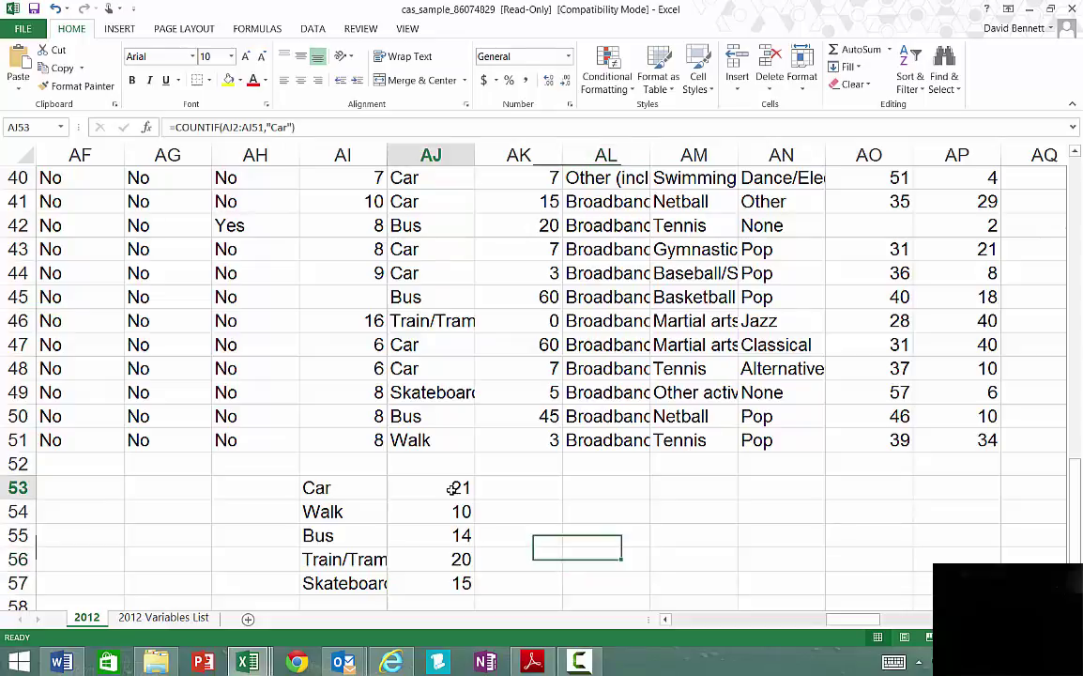
drag(366, 489, 441, 581)
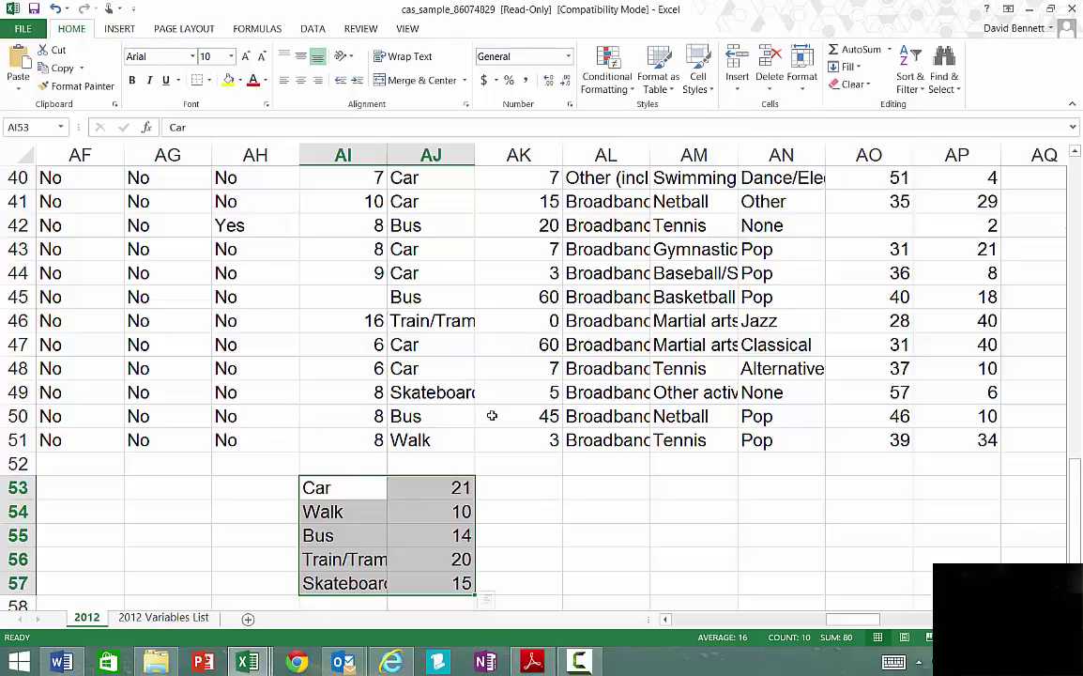
click(119, 29)
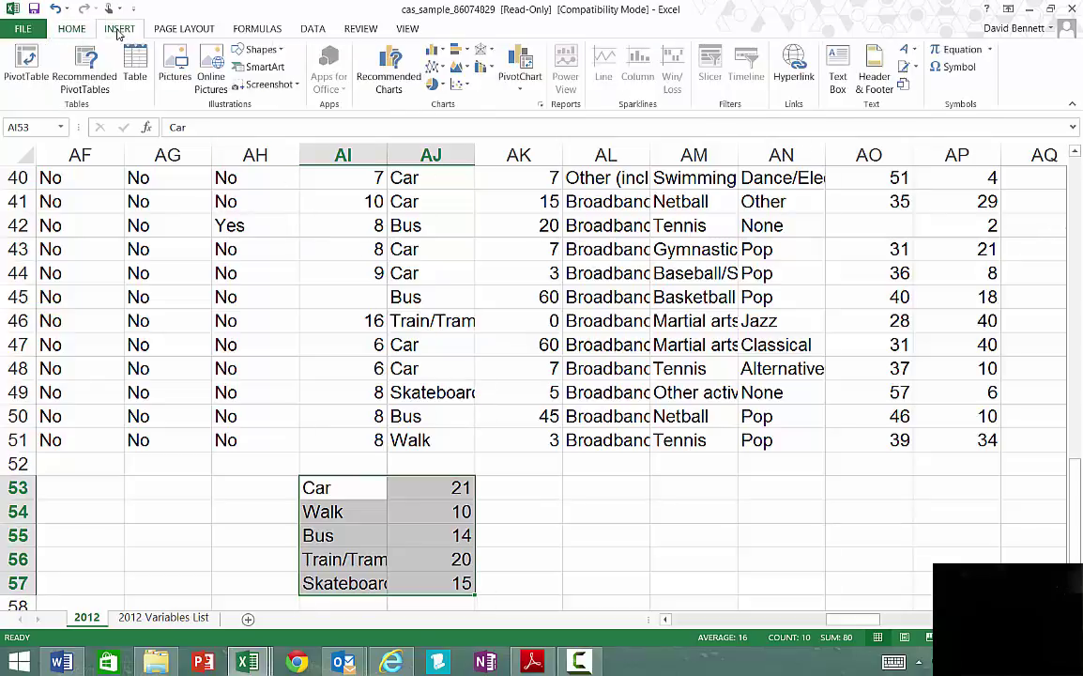
click(440, 84)
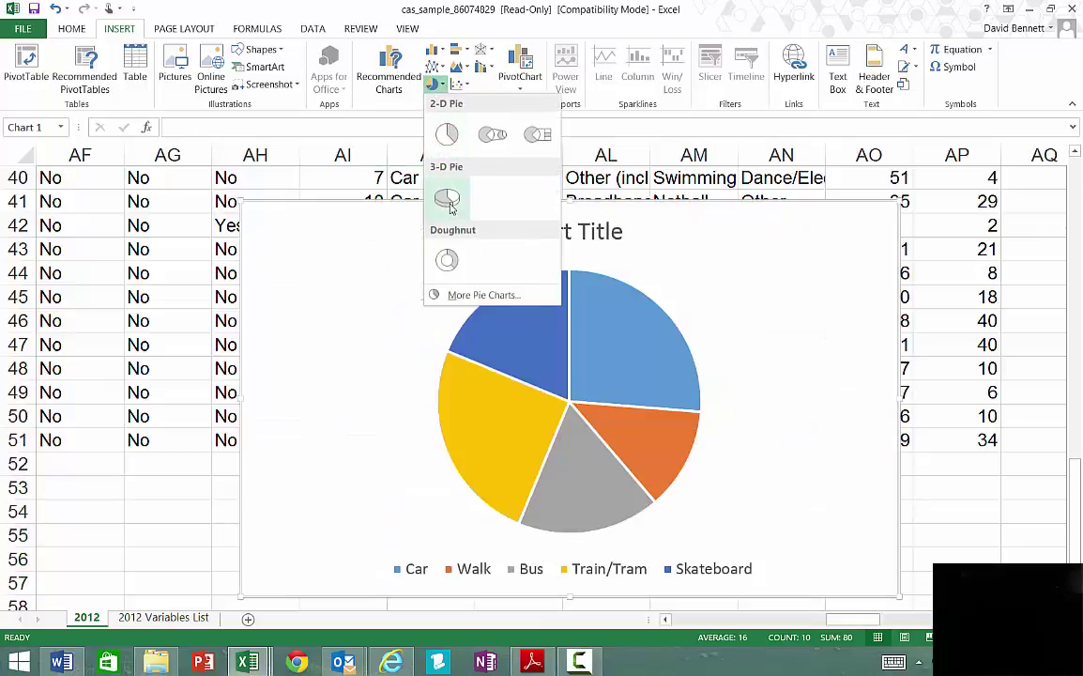
click(447, 199)
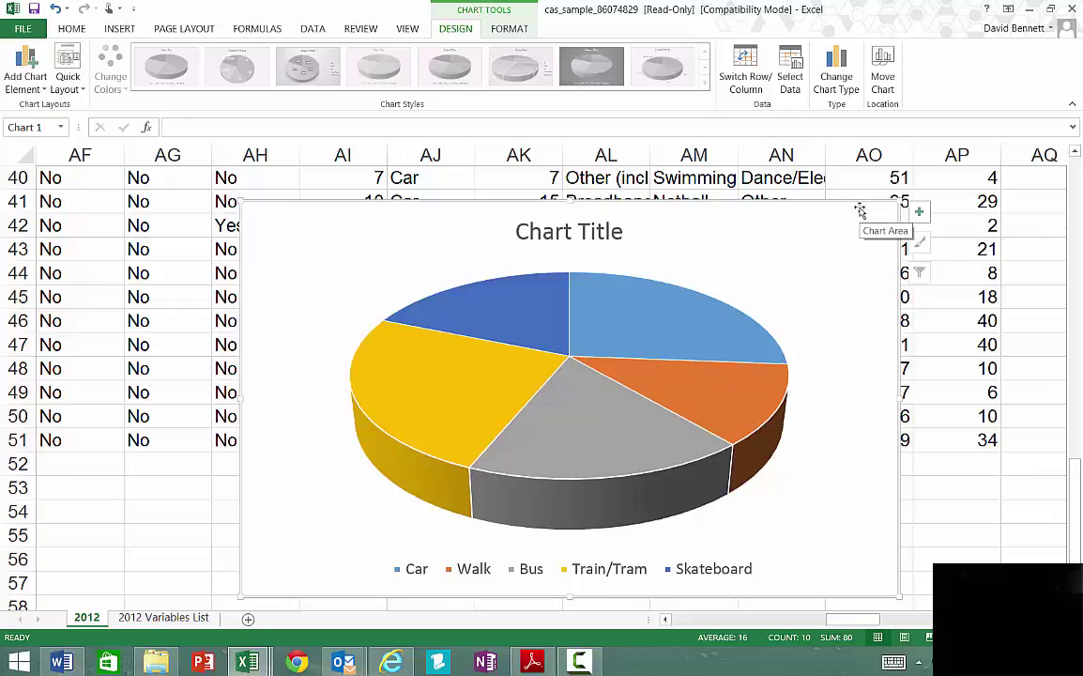
key(Delete)
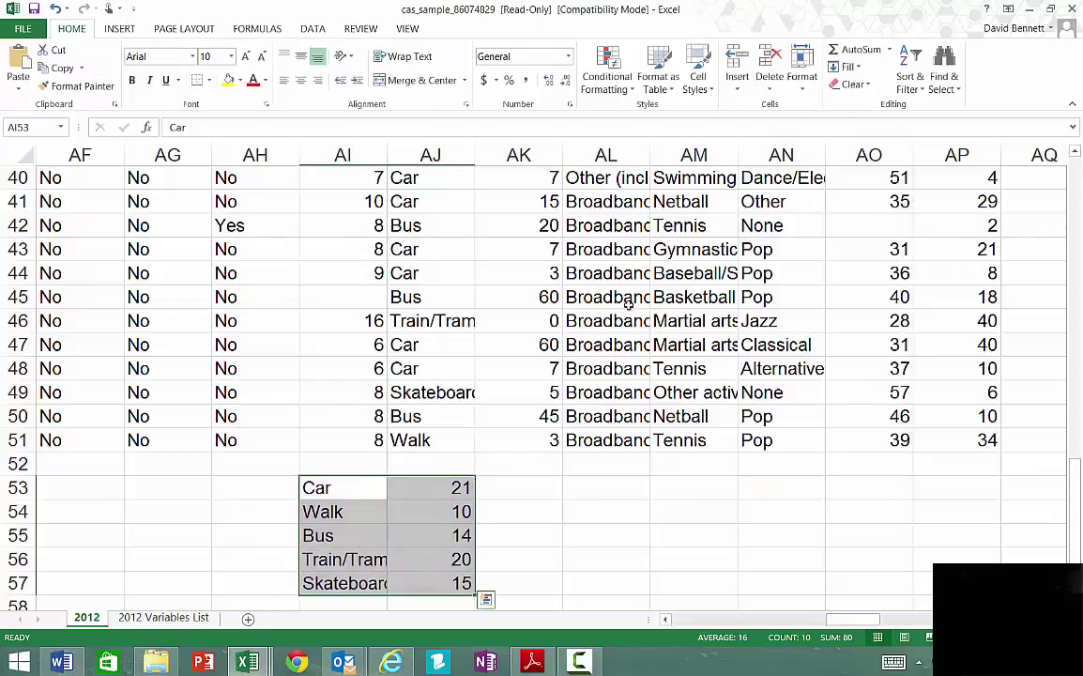
Insert a 3-D clustered column chart from the travel frequency table AI53:AJ57 and delete it again.
click(111, 28)
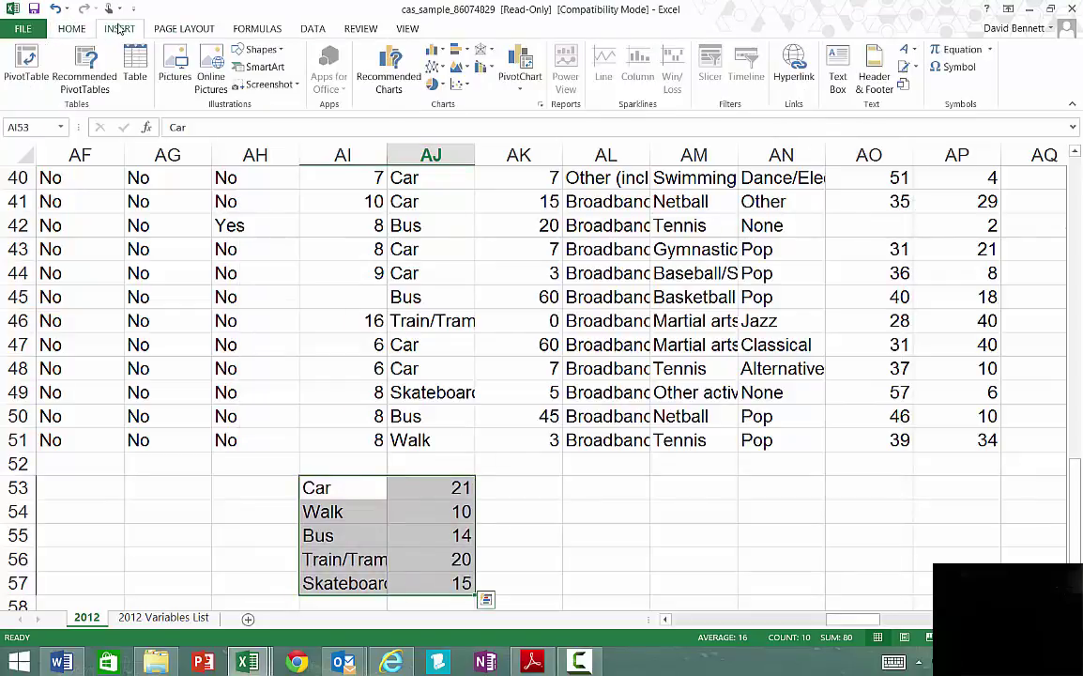
click(434, 50)
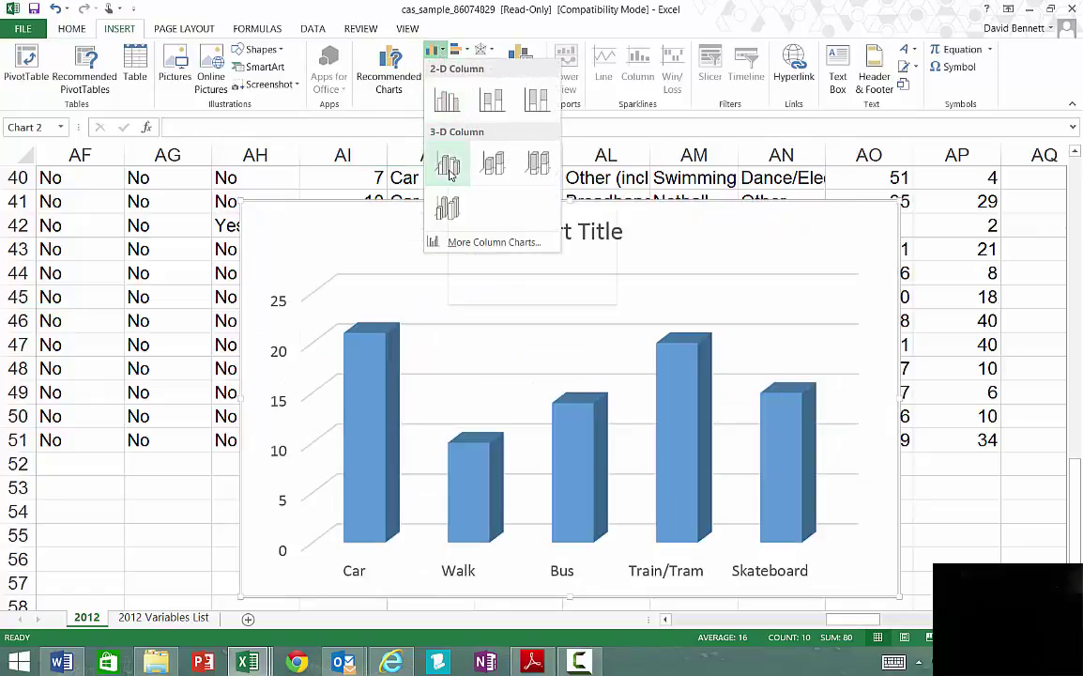
click(447, 164)
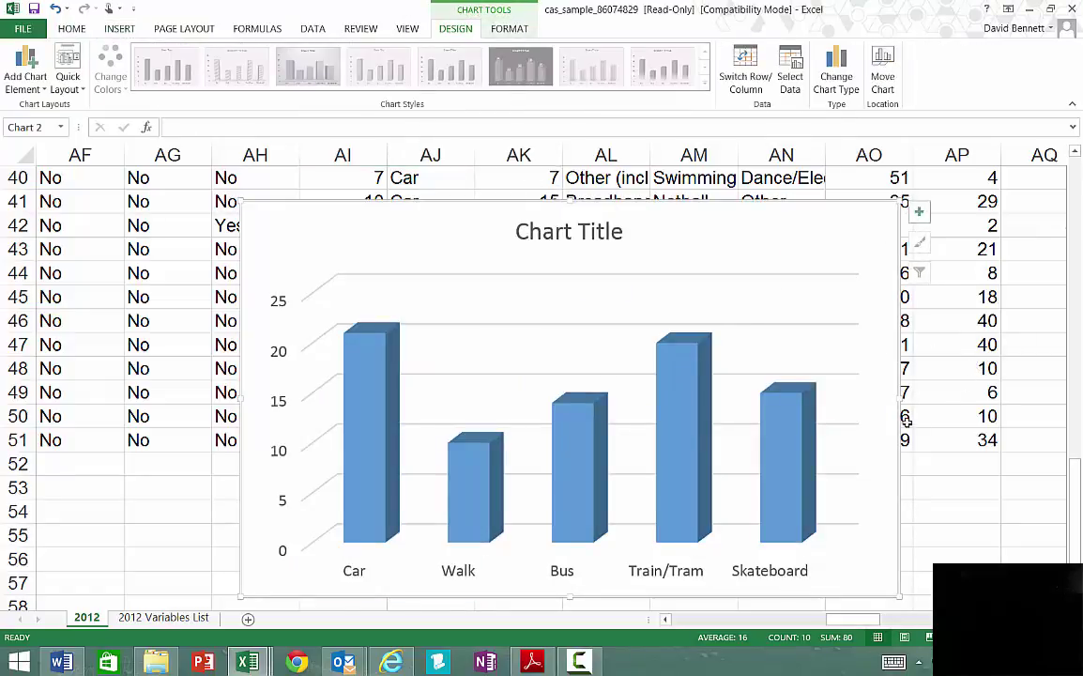
mouse_move(687, 430)
key(Delete)
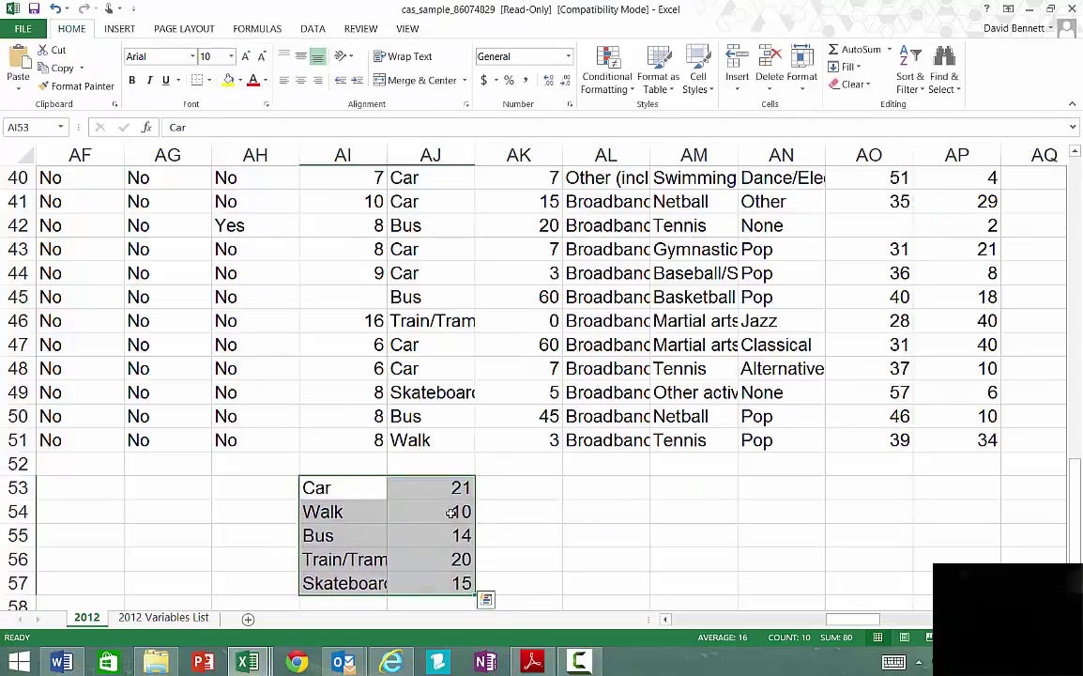
scroll(471, 411, up, 10)
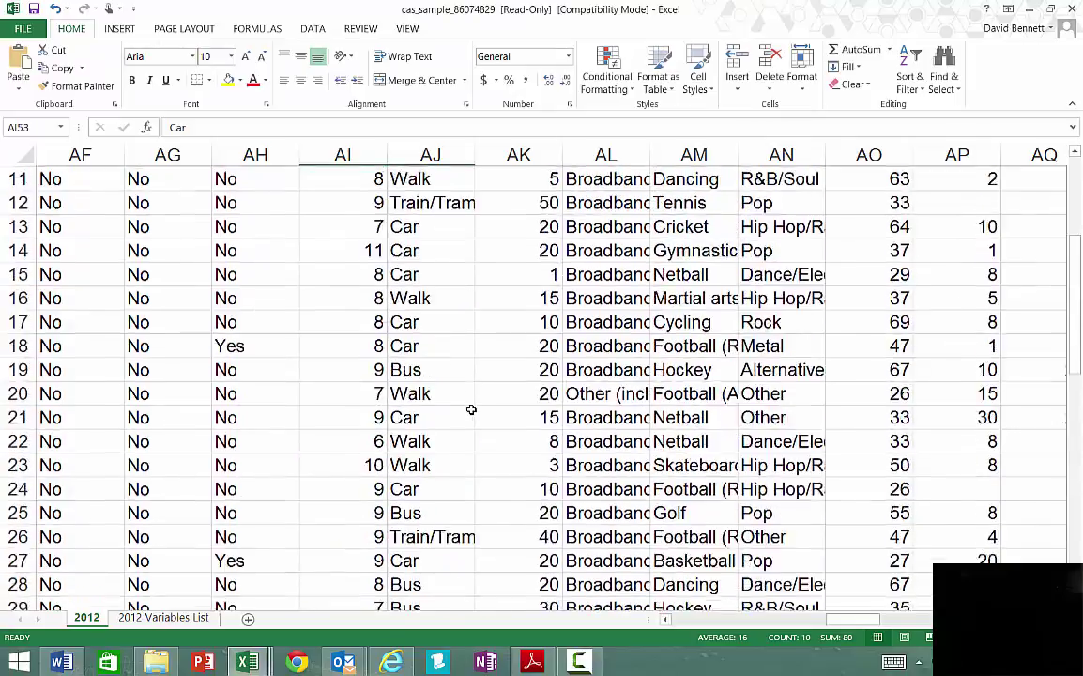
scroll(471, 410, up, 4)
scroll(471, 410, down, 12)
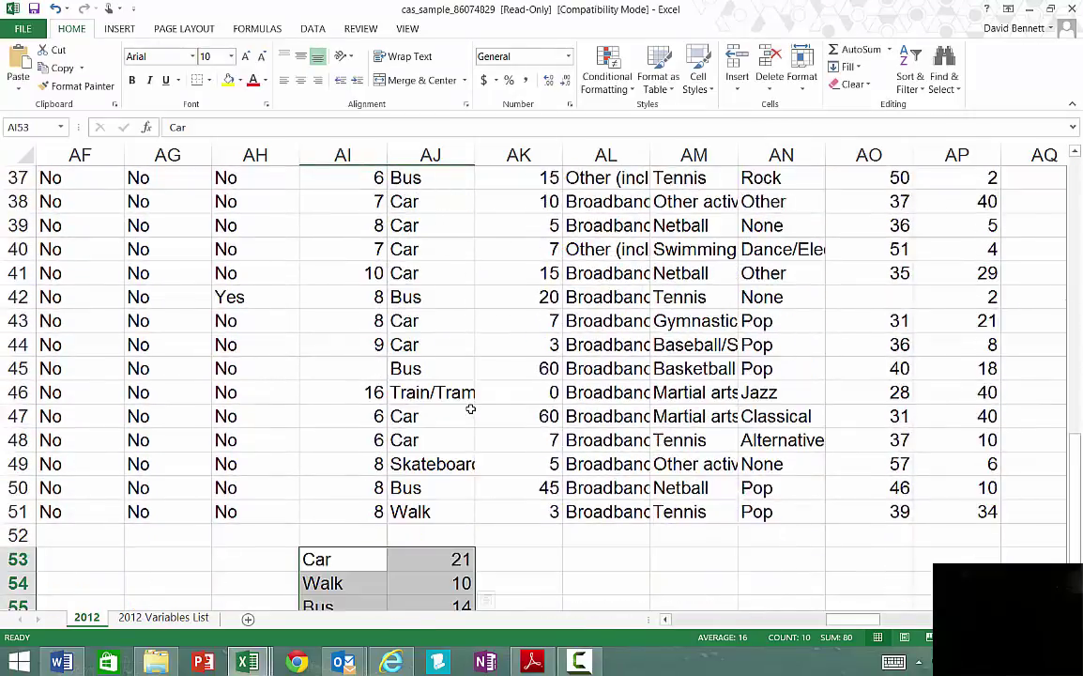
scroll(472, 410, down, 7)
scroll(469, 405, up, 6)
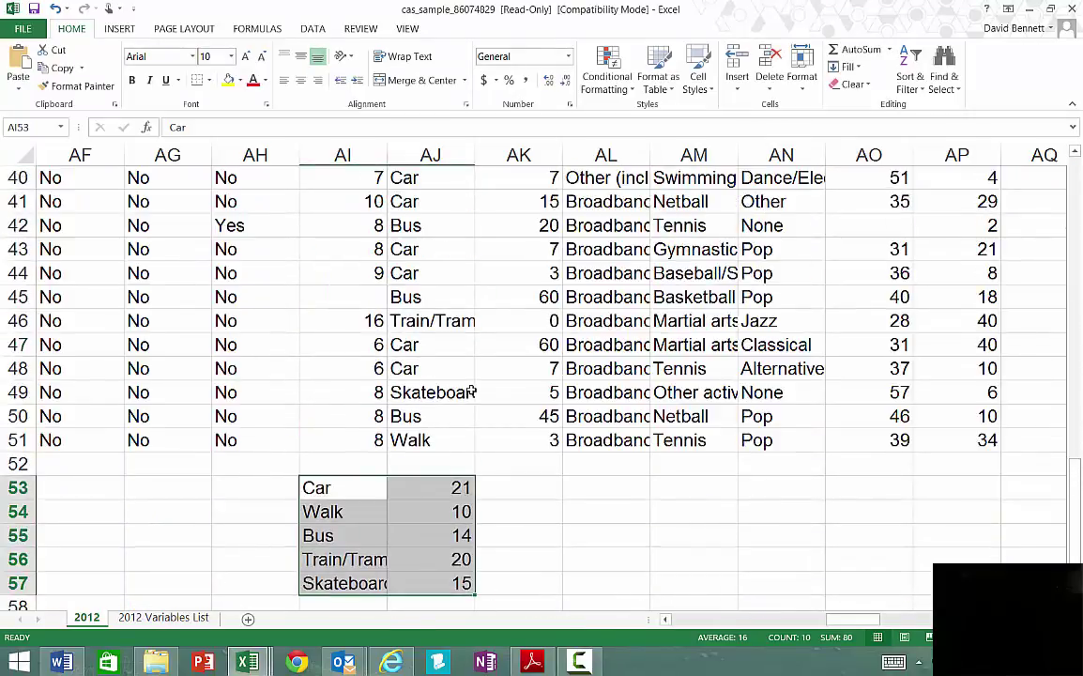
scroll(473, 393, down, 1)
click(114, 29)
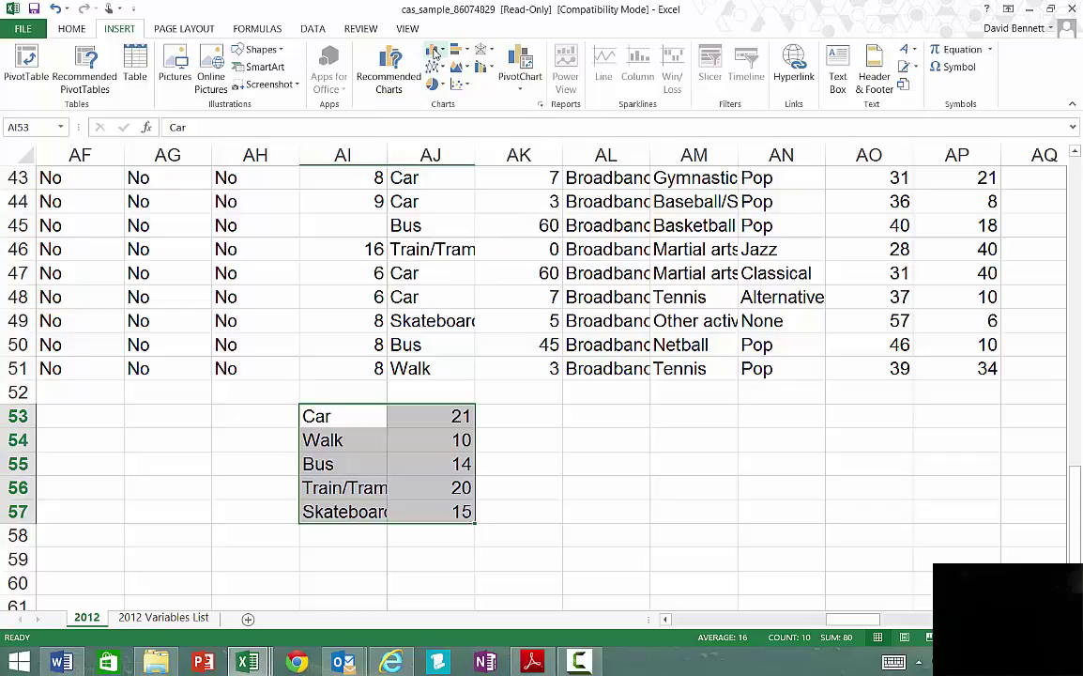
click(610, 488)
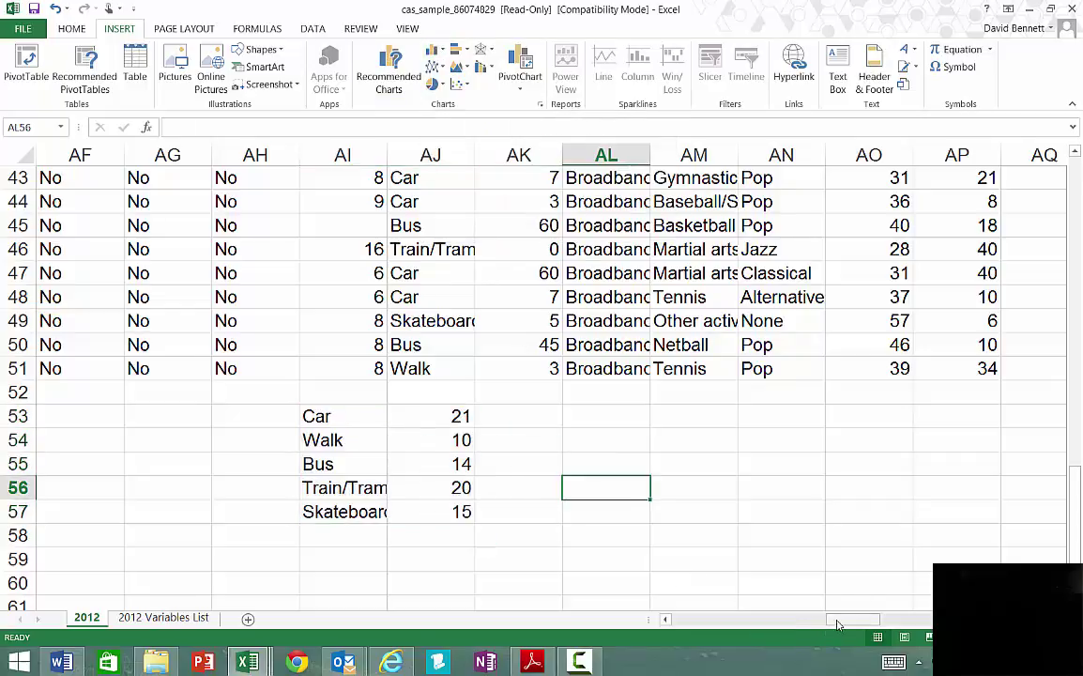
Calculate the mean of the Q25.TimeConc column in cell AO52 with the formula =AVERAGE(AO2:AO51).
mouse_move(838, 624)
mouse_down()
mouse_move(822, 626)
mouse_move(855, 620)
mouse_up()
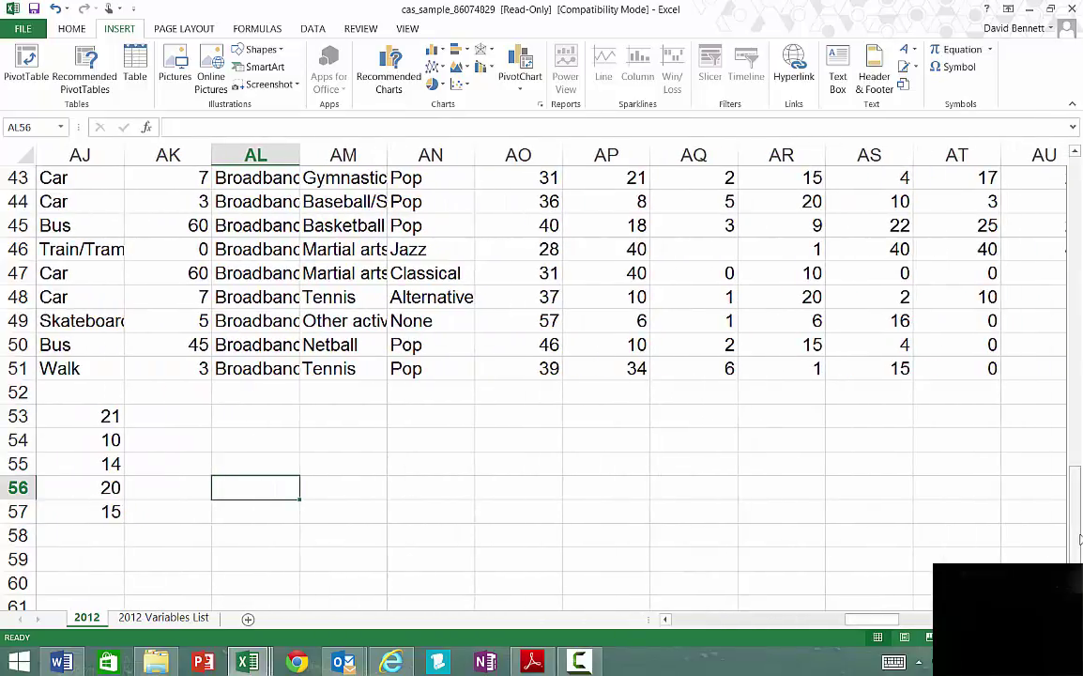
drag(1076, 516, 1076, 178)
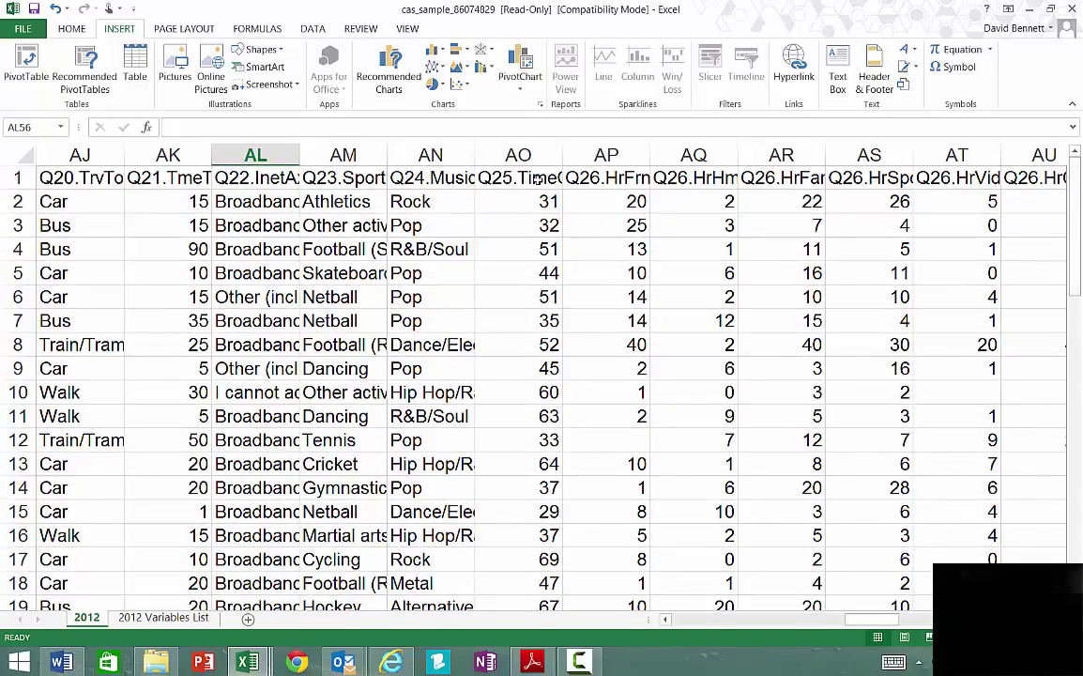
click(537, 179)
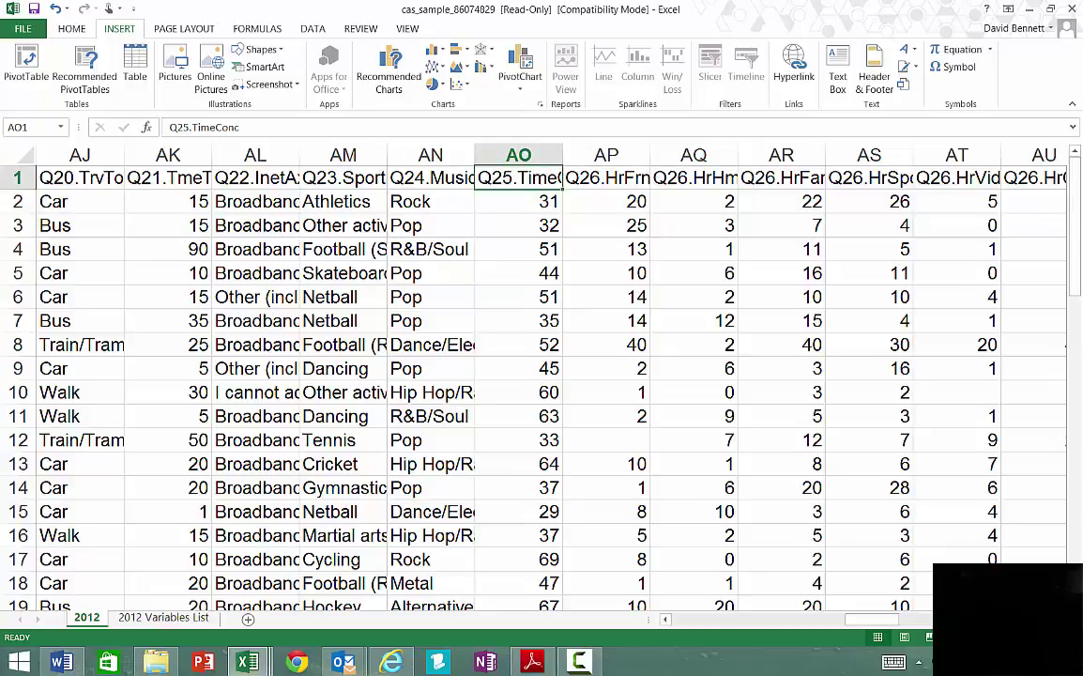
drag(1078, 230, 1081, 521)
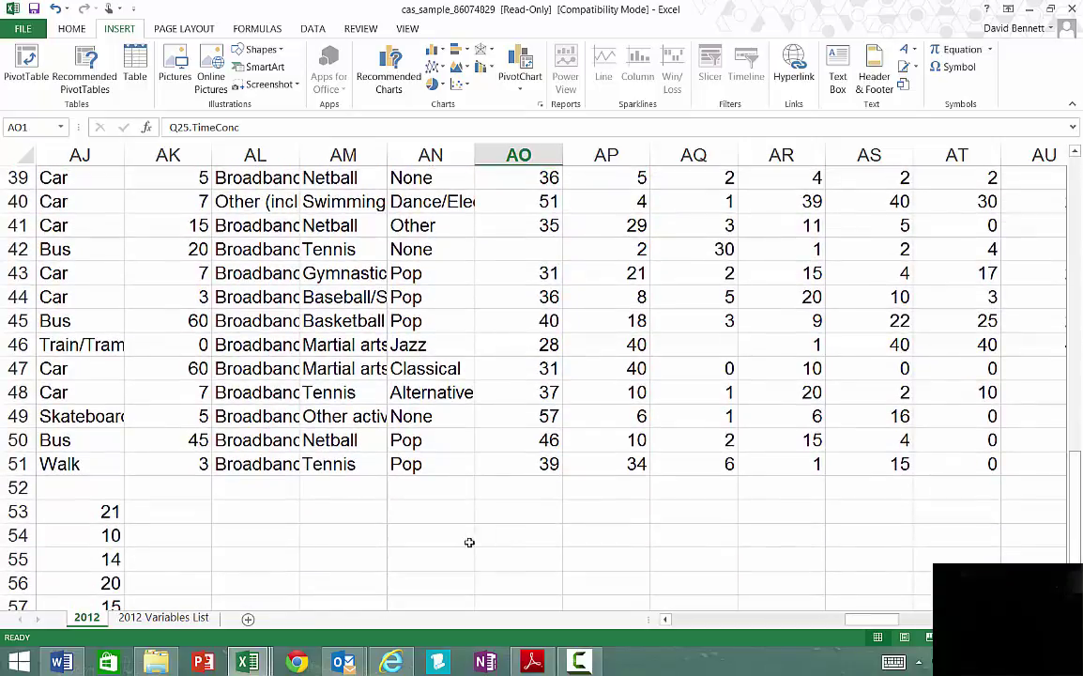
click(503, 487)
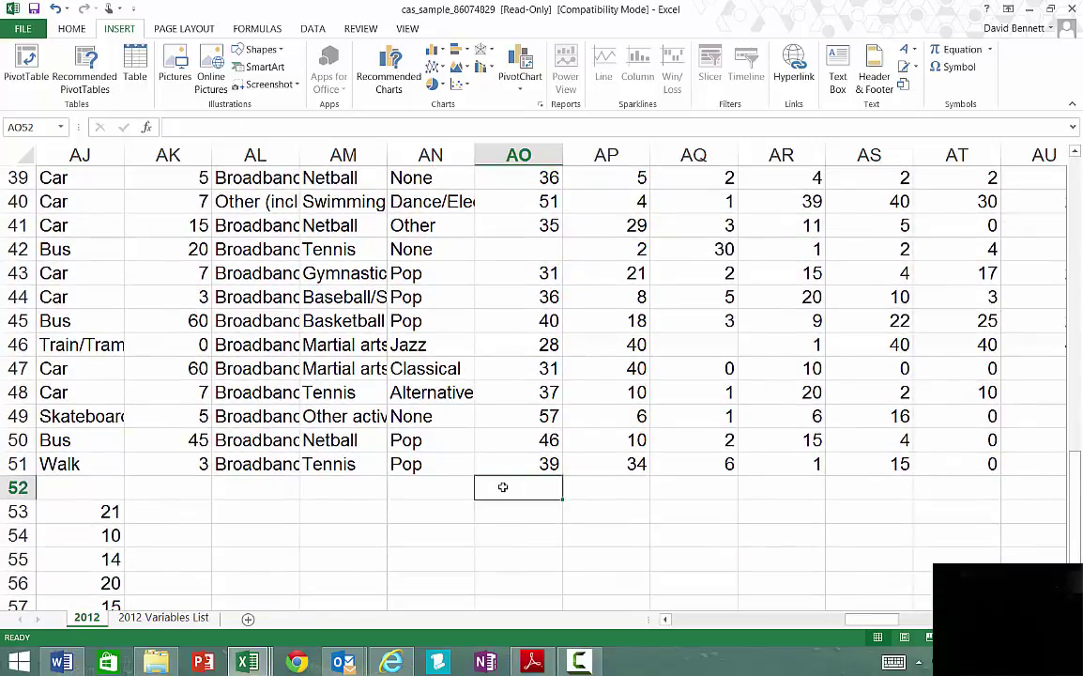
text(=)
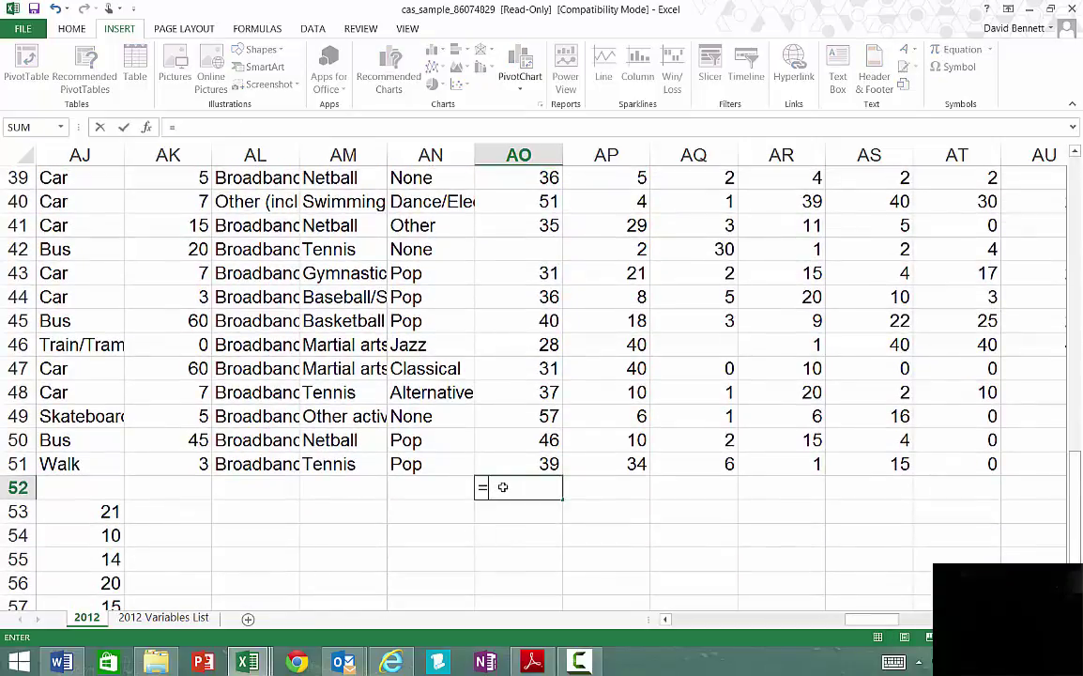
text(av)
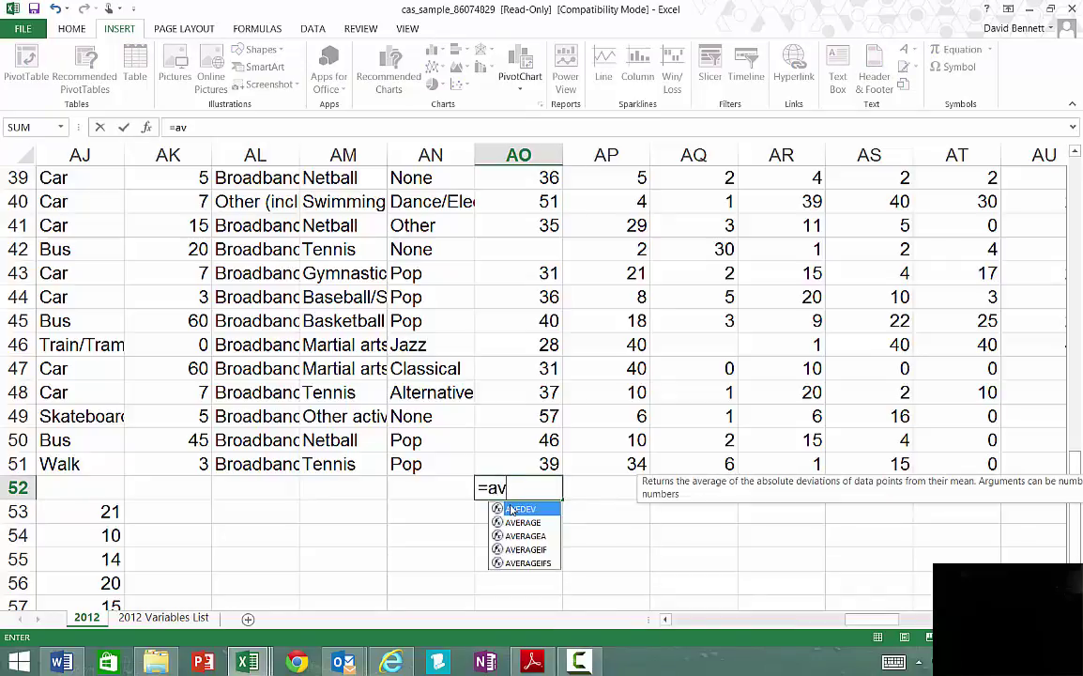
double_click(518, 524)
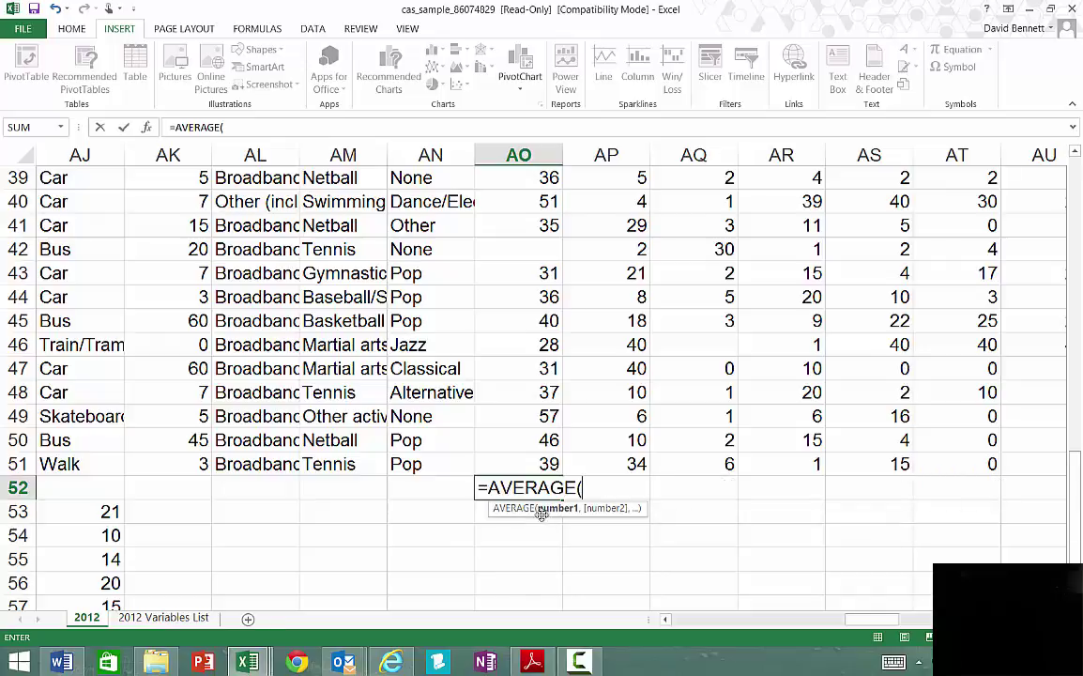
drag(549, 463, 533, 150)
drag(534, 197, 533, 197)
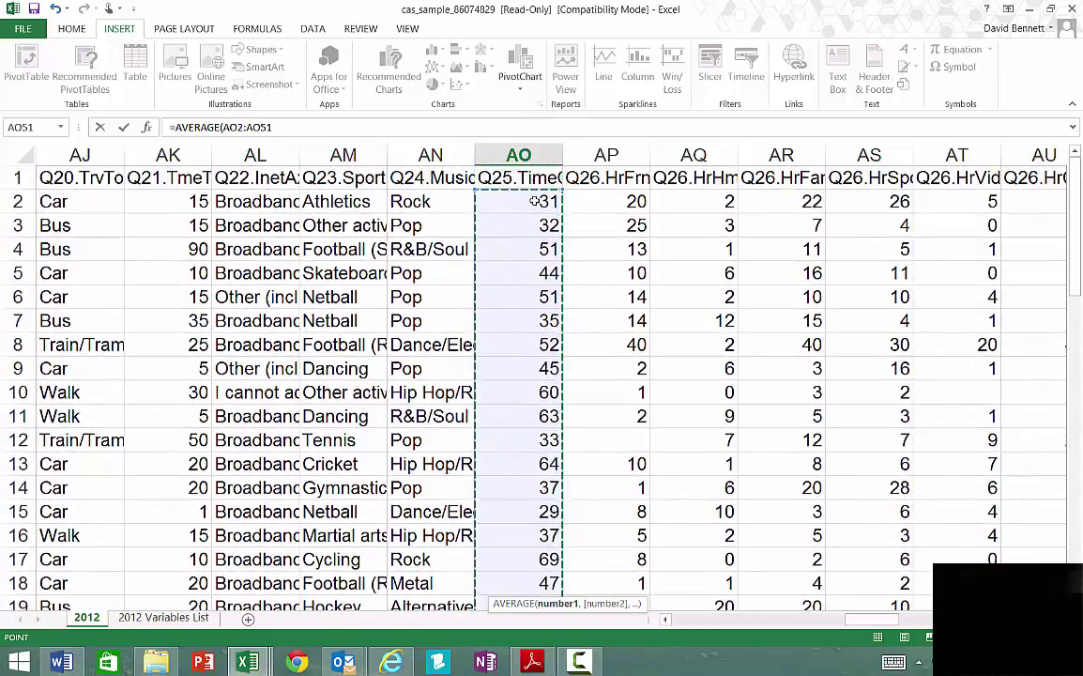
key(Return)
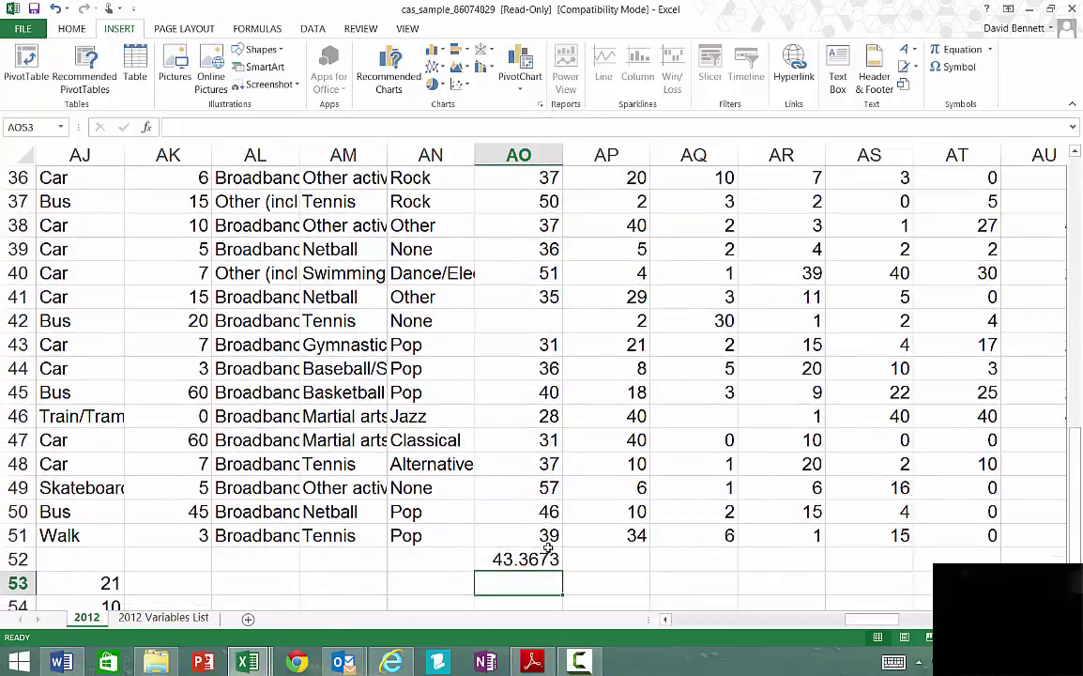
Fill the AVERAGE formula from AO52 across row 52 to column AY.
key(Up)
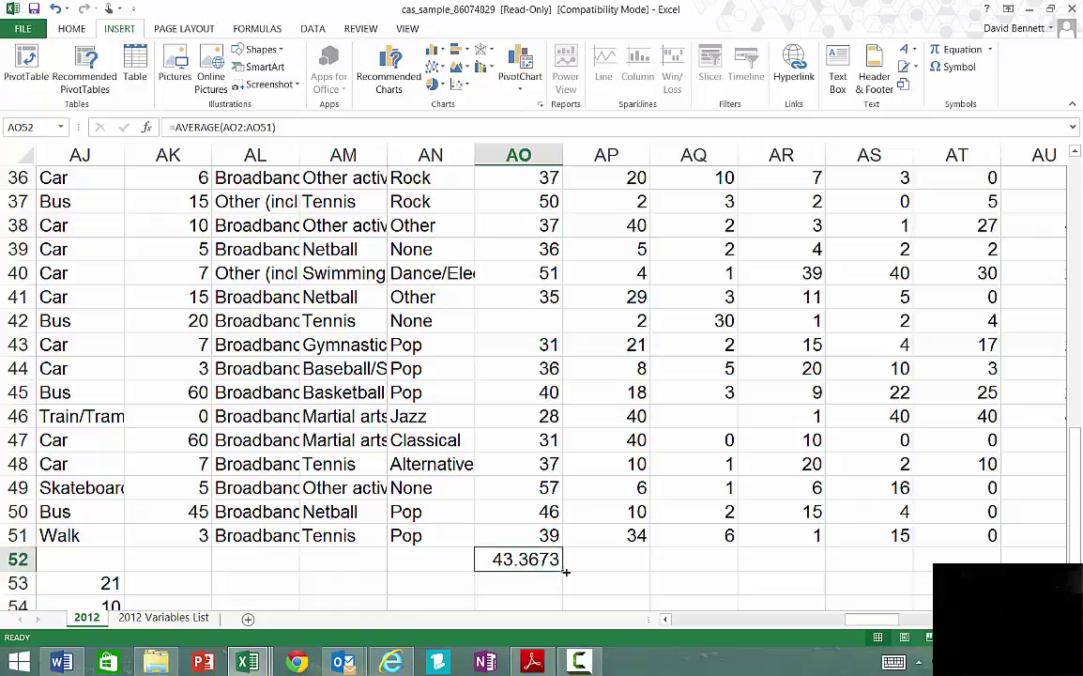
drag(566, 571, 89, 561)
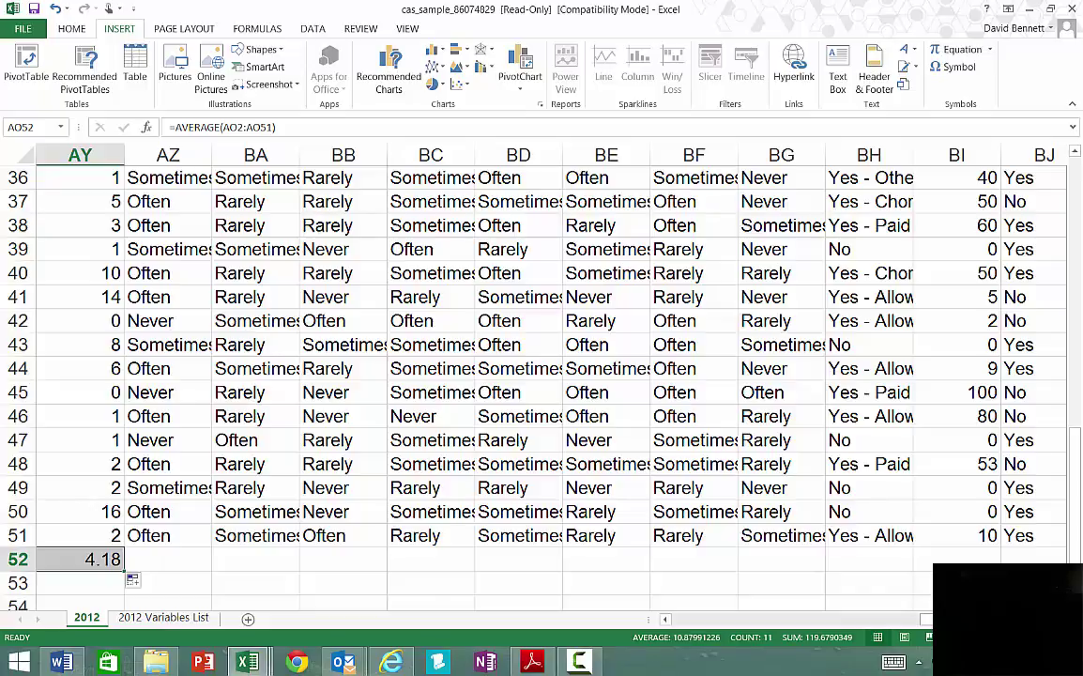
drag(926, 621, 856, 622)
click(779, 562)
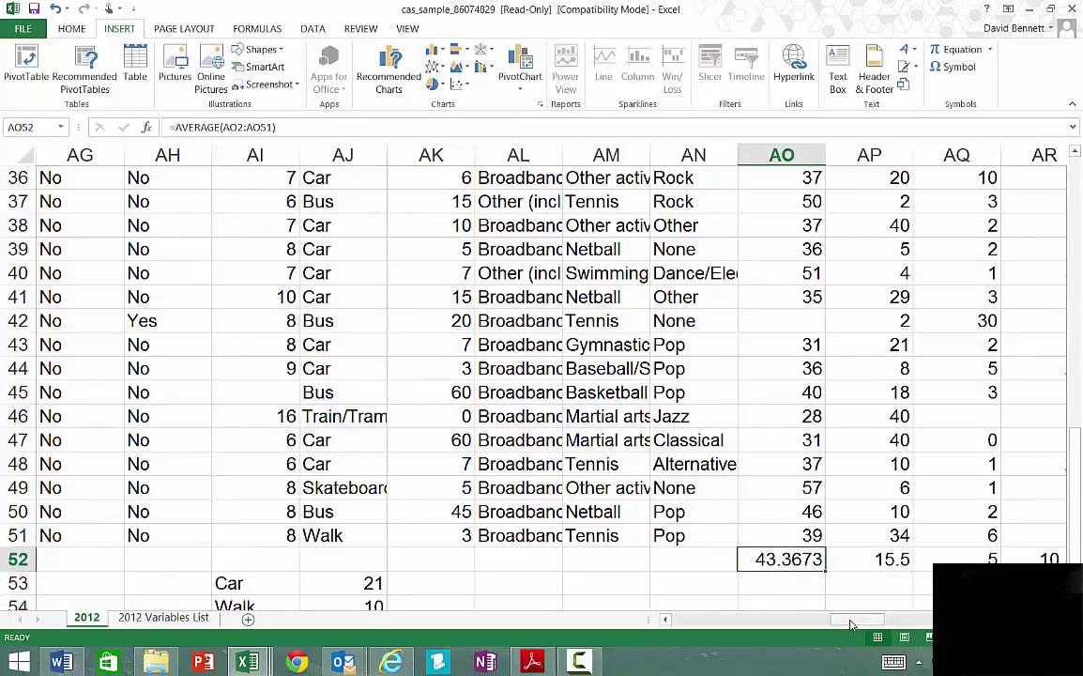
Label the statistics rows by entering Average in cell AN52 and Median in cell AN53.
drag(852, 620, 876, 624)
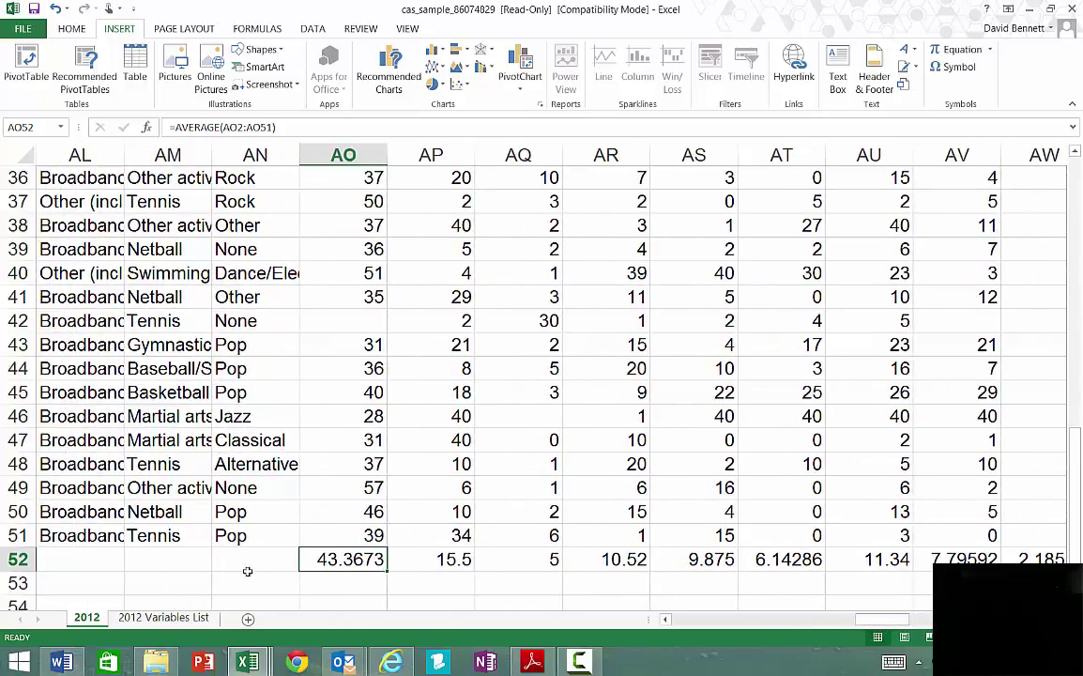
click(245, 563)
text(A)
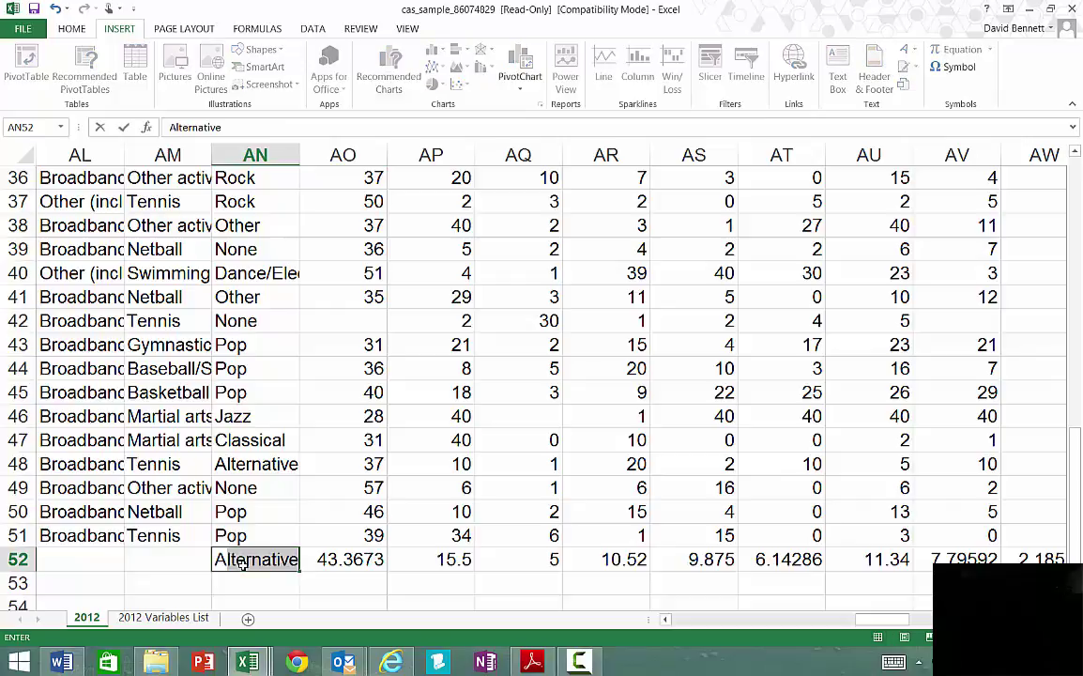
text(ver)
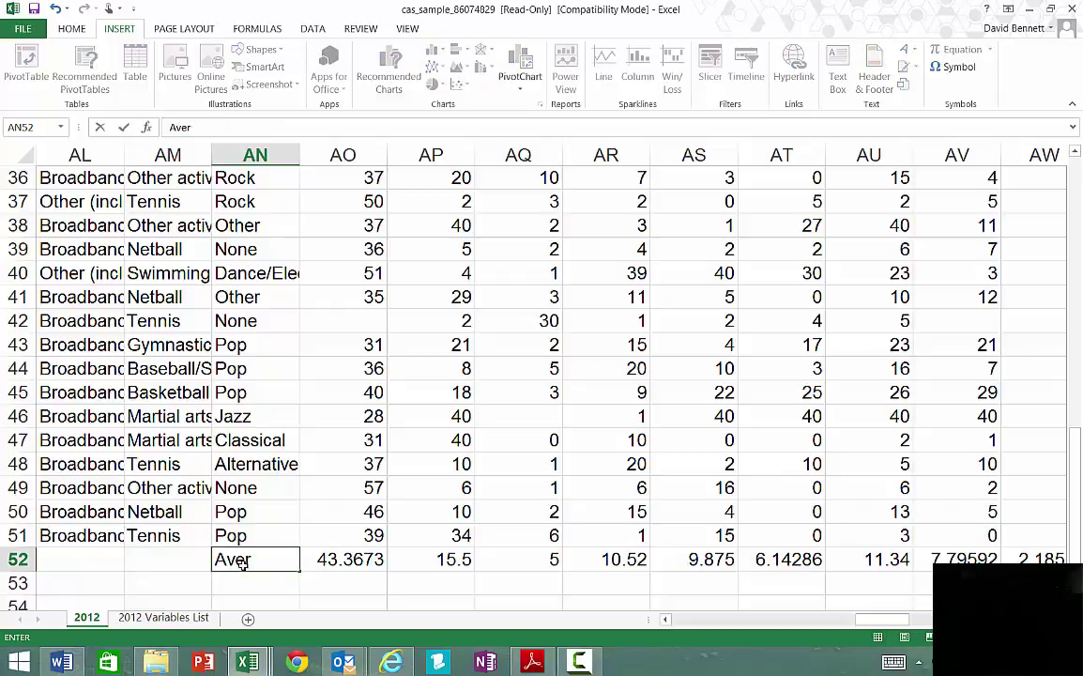
text(age)
click(230, 580)
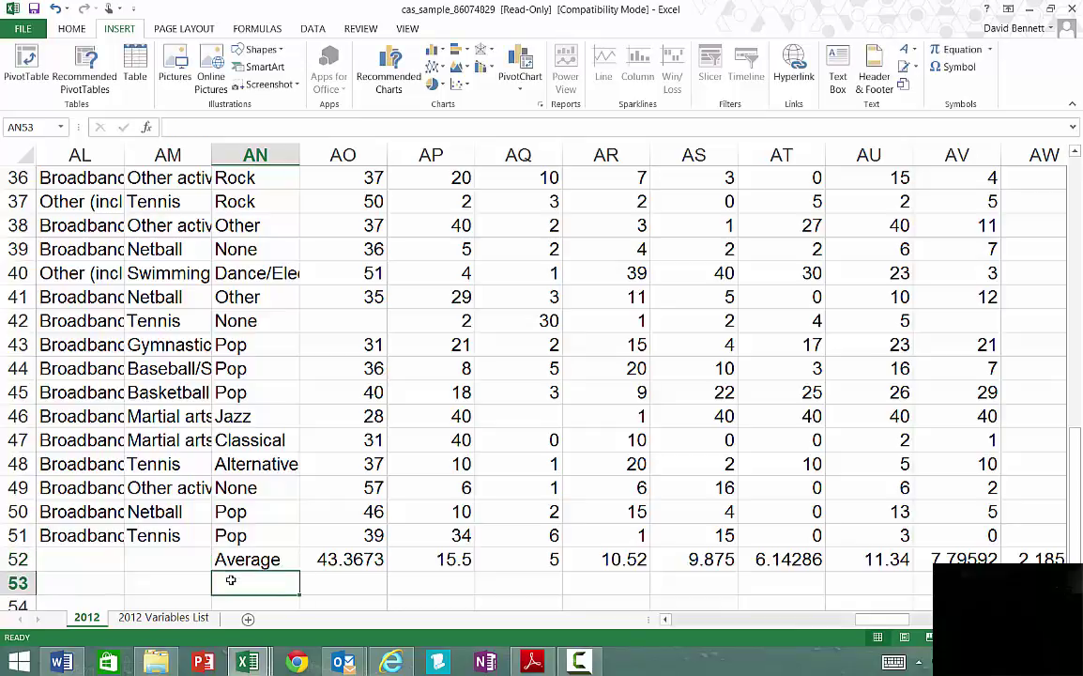
text(Median)
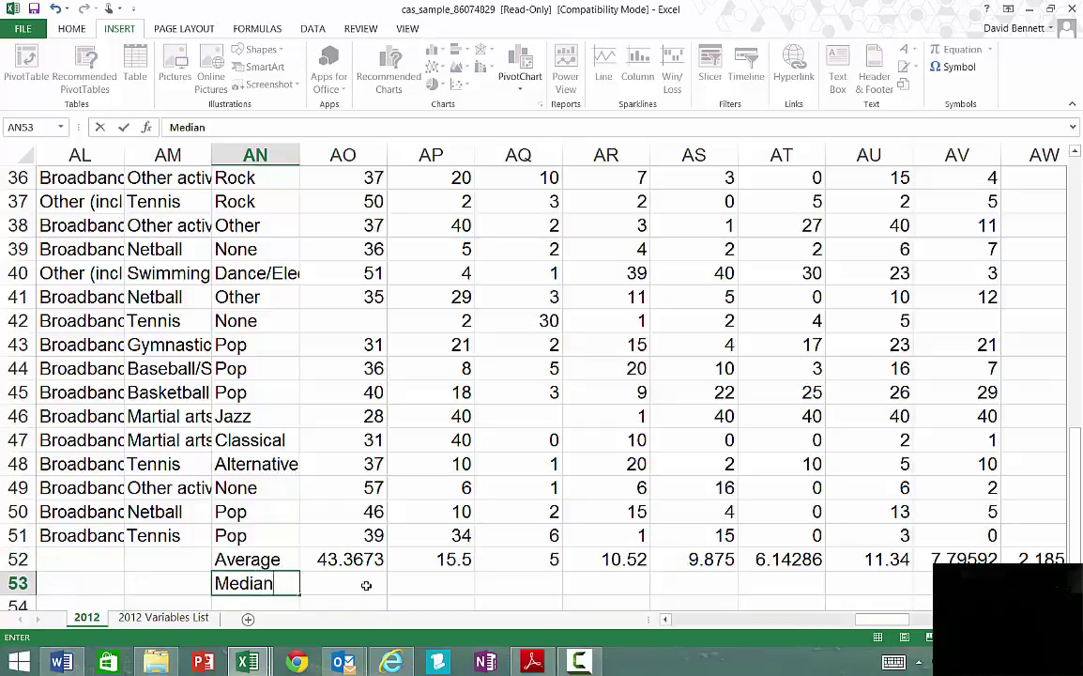
Calculate the median of the Q25.TimeConc column in cell AO53 with the formula =MEDIAN(AO2:AO51).
click(366, 585)
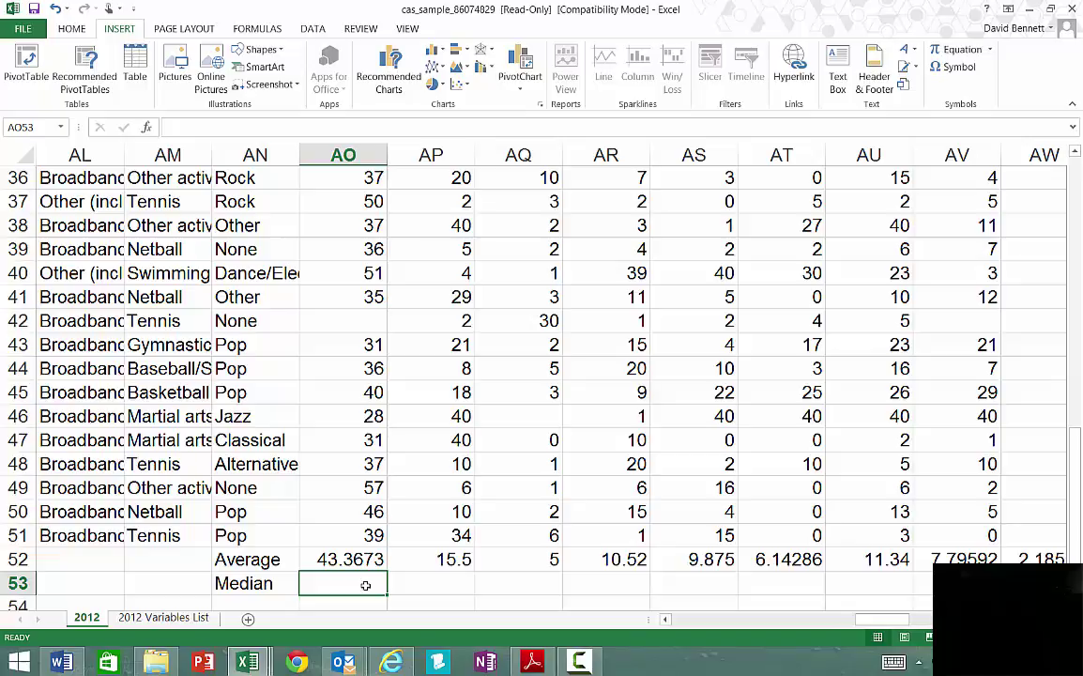
text(=med)
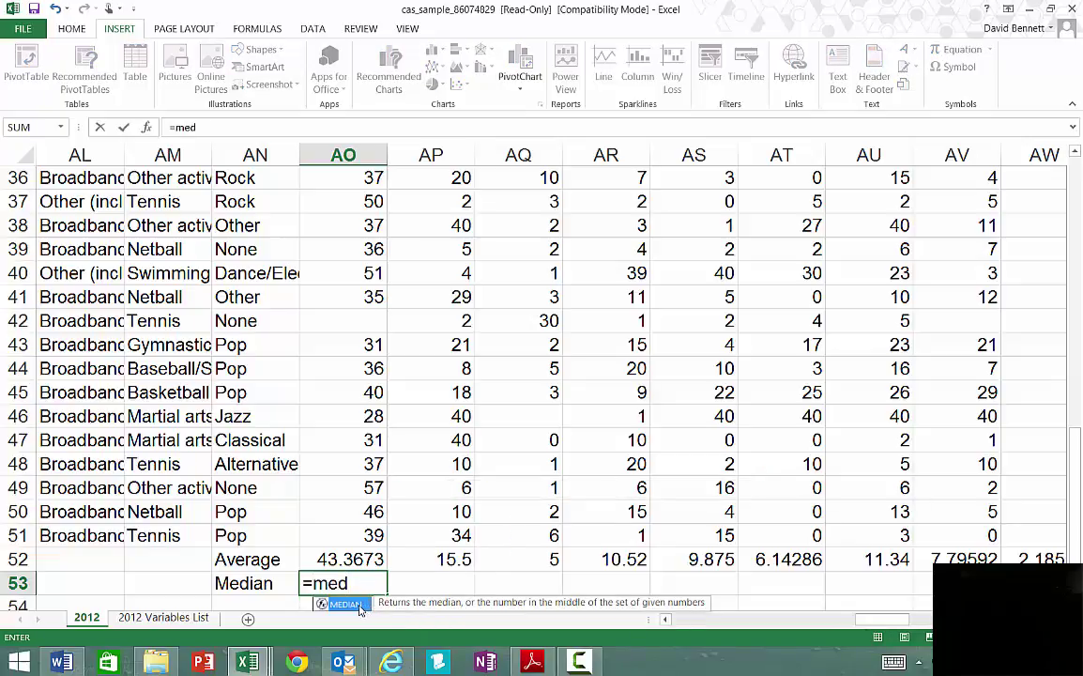
double_click(359, 609)
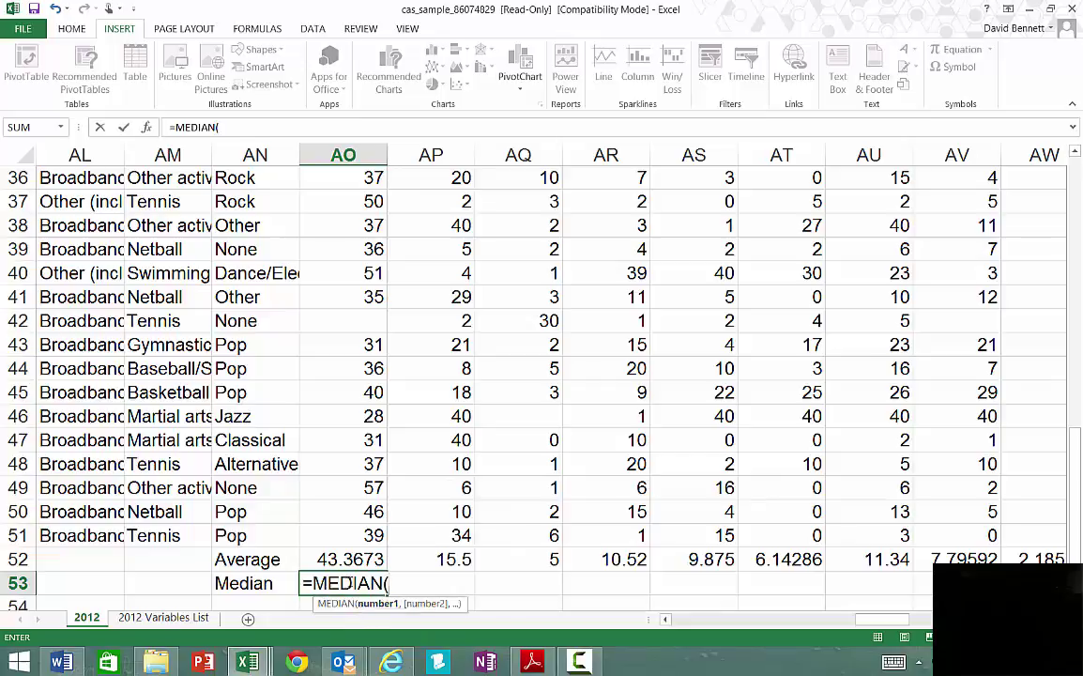
drag(373, 535, 308, 211)
key(Return)
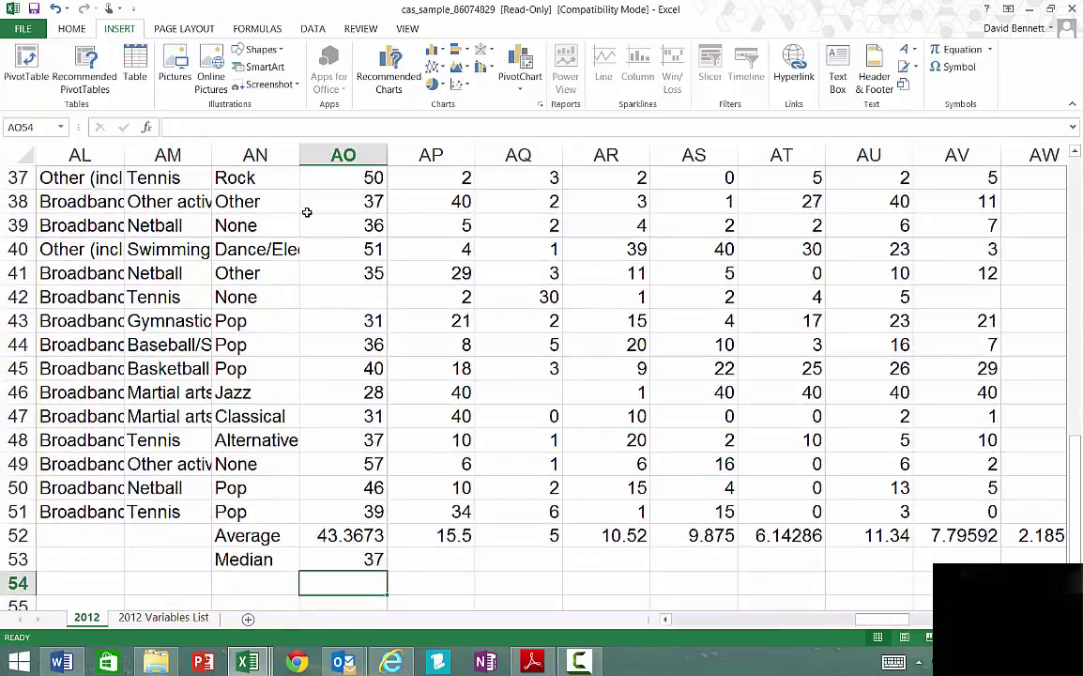
Fill the MEDIAN formula from AO53 across row 53 to column AY.
click(357, 559)
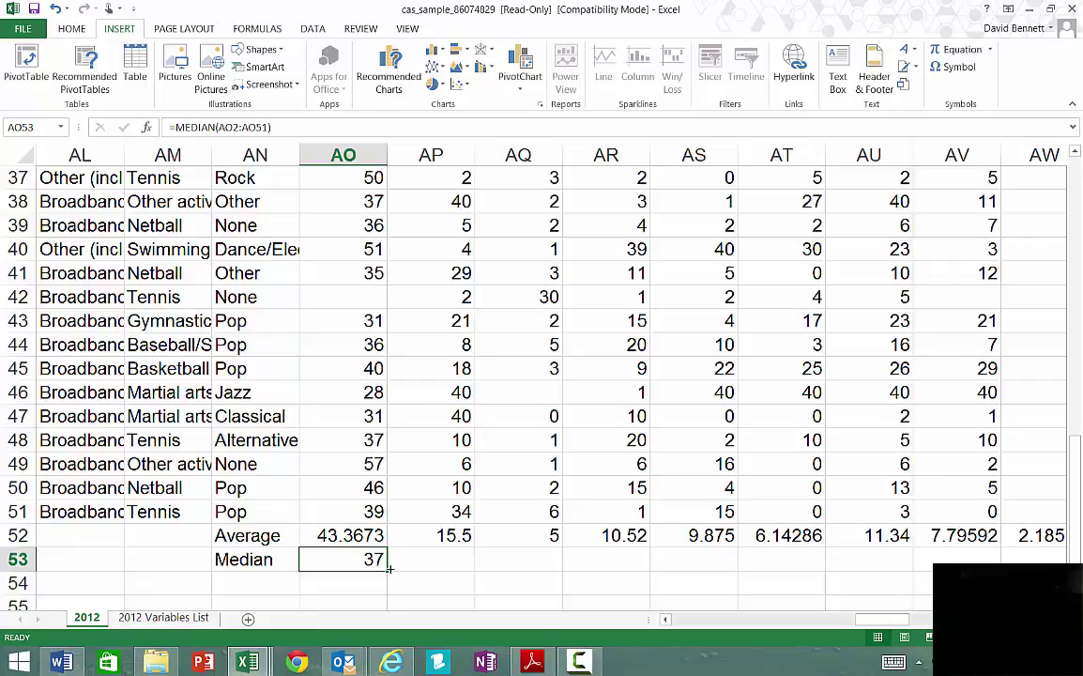
drag(388, 569, 986, 521)
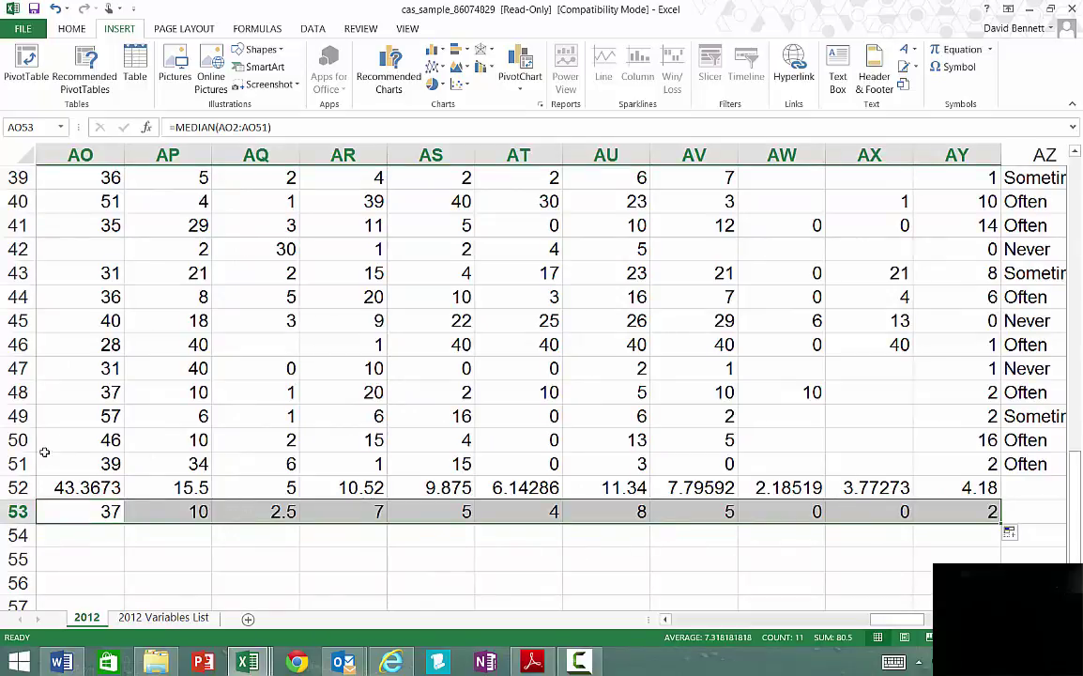
Select the Average and Median rows with their labels, range AN52:AY53.
drag(898, 620, 871, 619)
drag(413, 482, 474, 514)
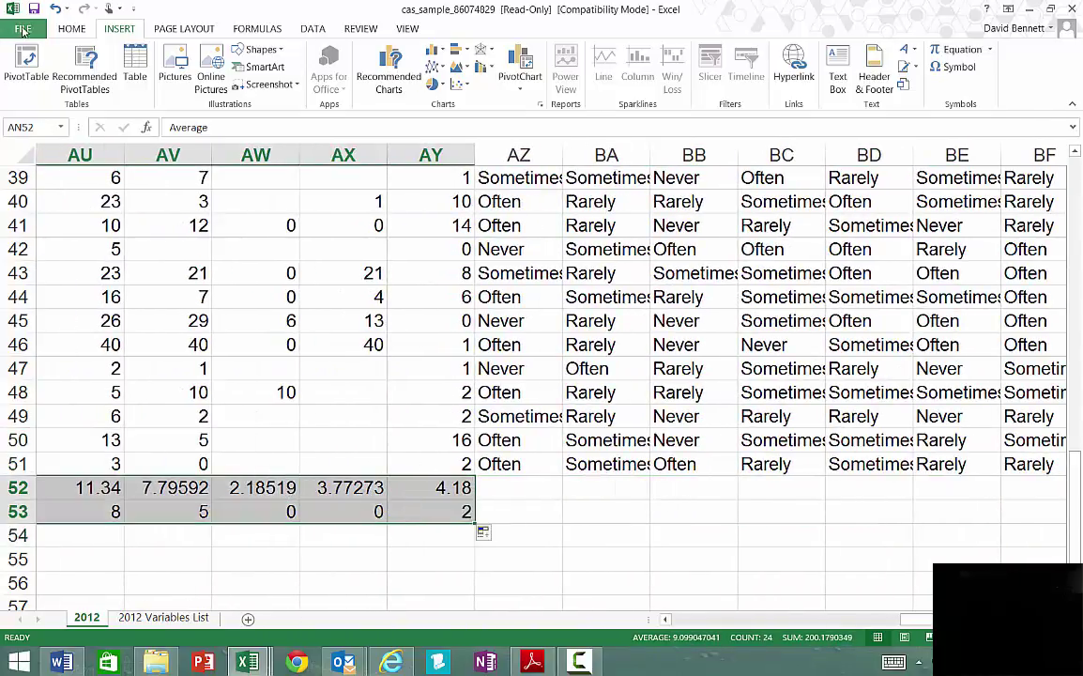
click(21, 28)
key(Escape)
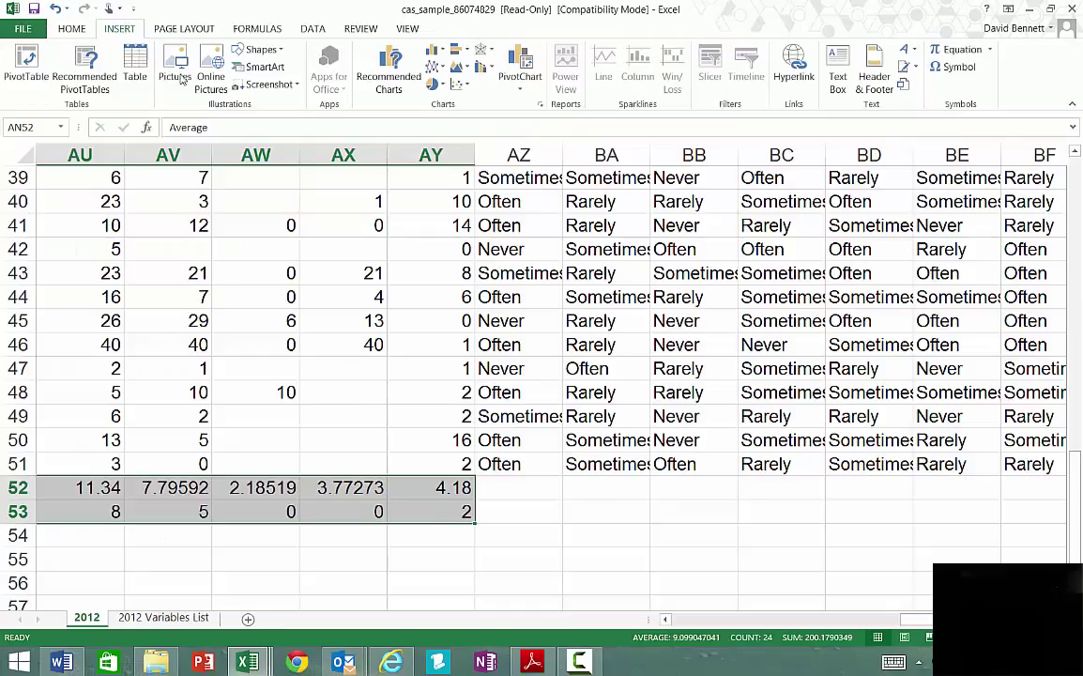
Format the Average and Median rows, AN52:AY53, as bold with a yellow fill.
click(75, 28)
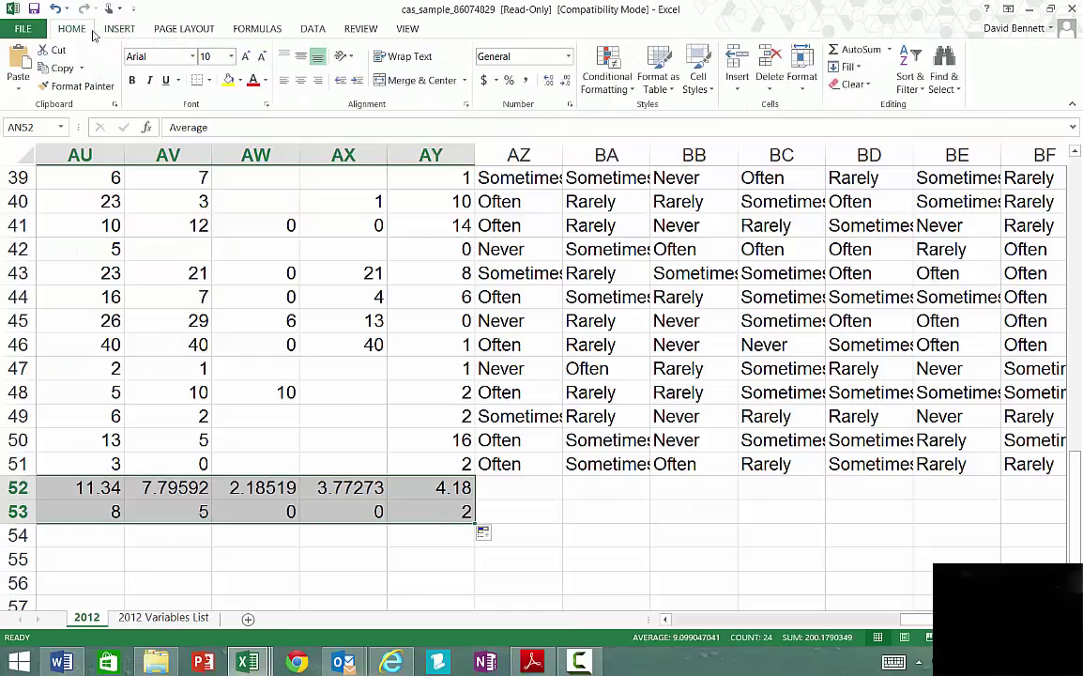
click(131, 80)
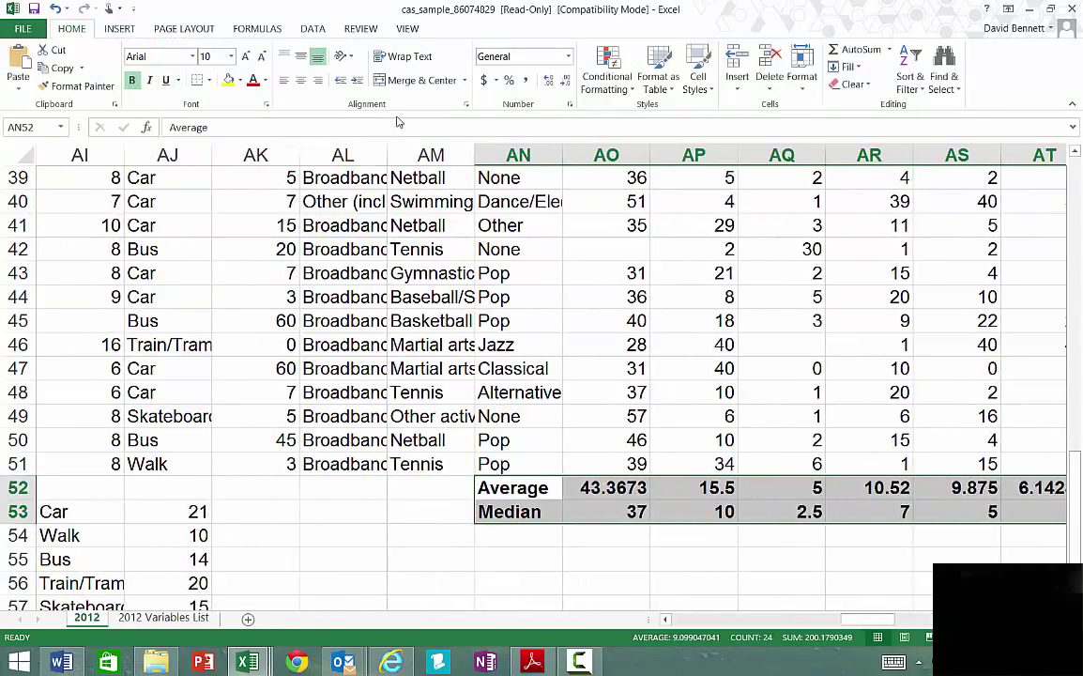
click(228, 80)
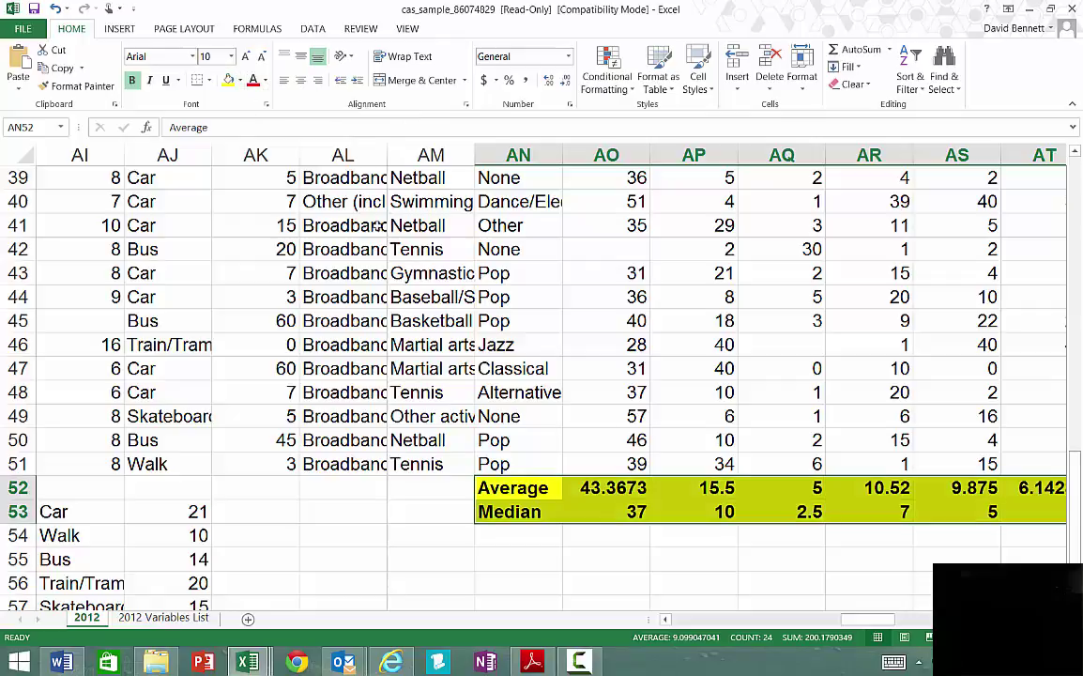
click(804, 592)
Review the averages and medians against the headings of columns AO to AY, and select the data in AU2:AU51.
drag(849, 627, 879, 627)
scroll(595, 507, up, 9)
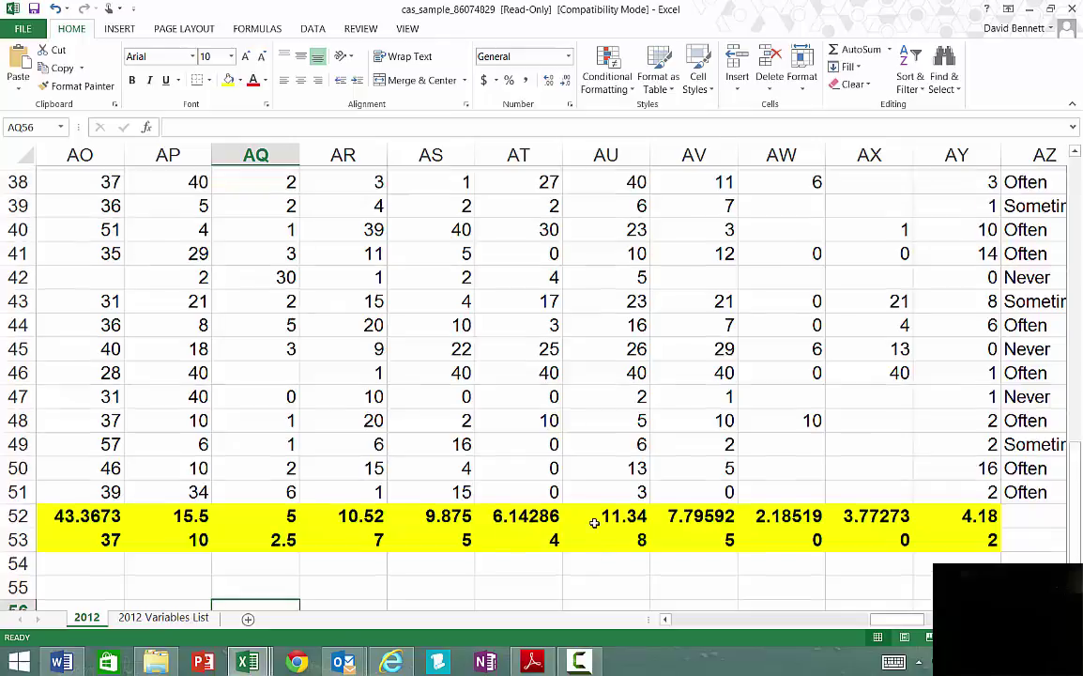
scroll(594, 507, up, 4)
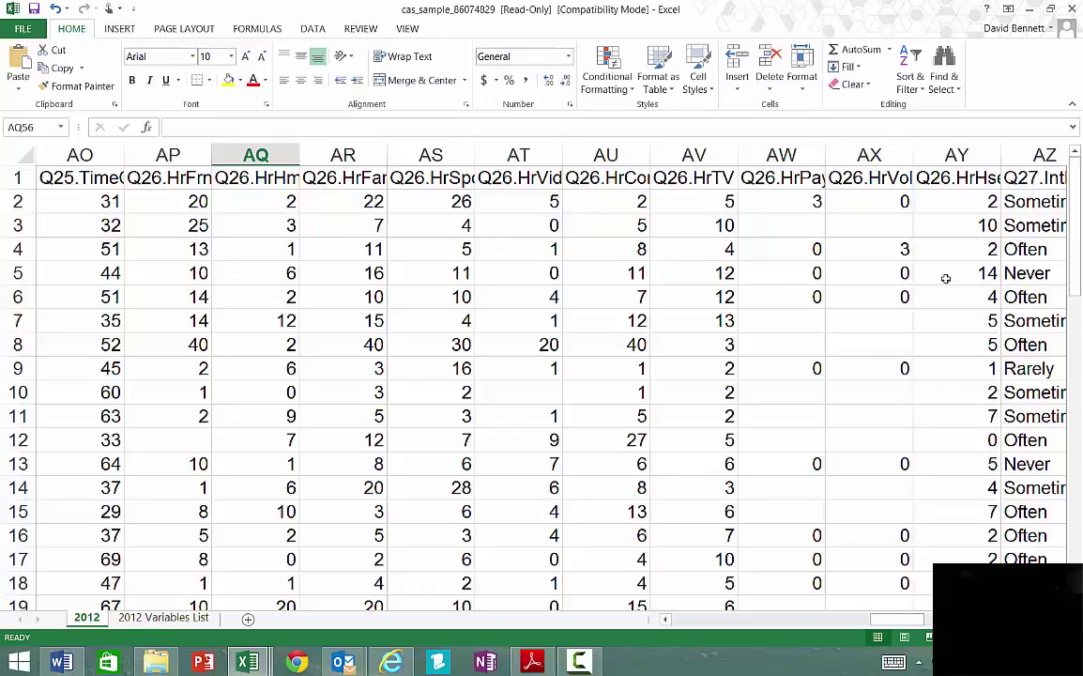
drag(1076, 225, 1081, 526)
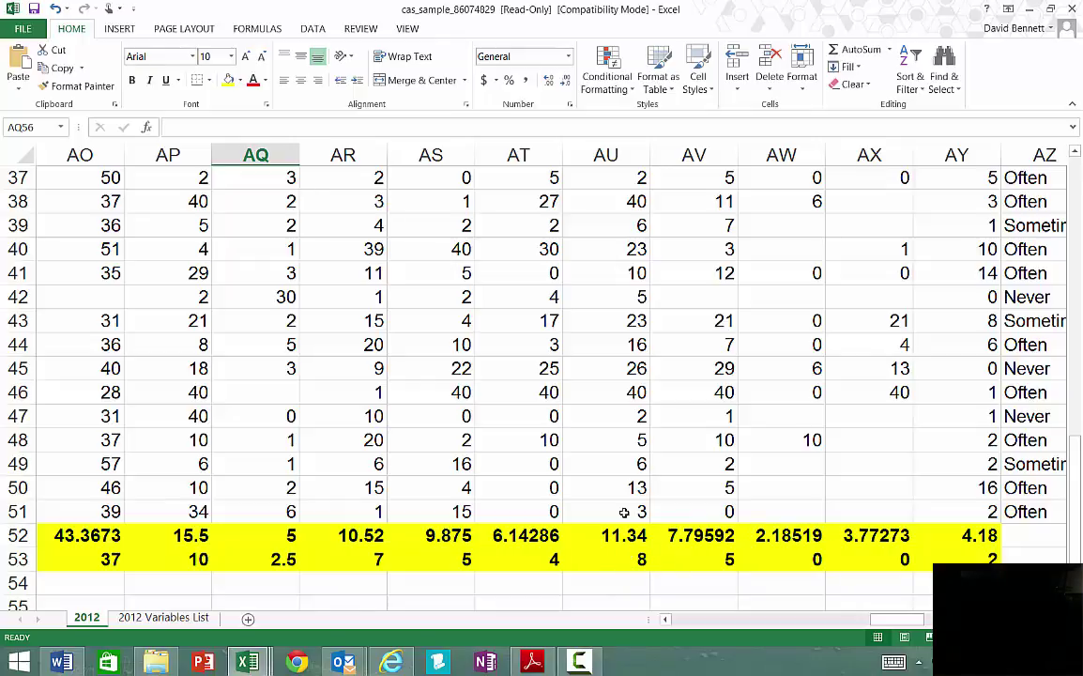
drag(624, 512, 600, 201)
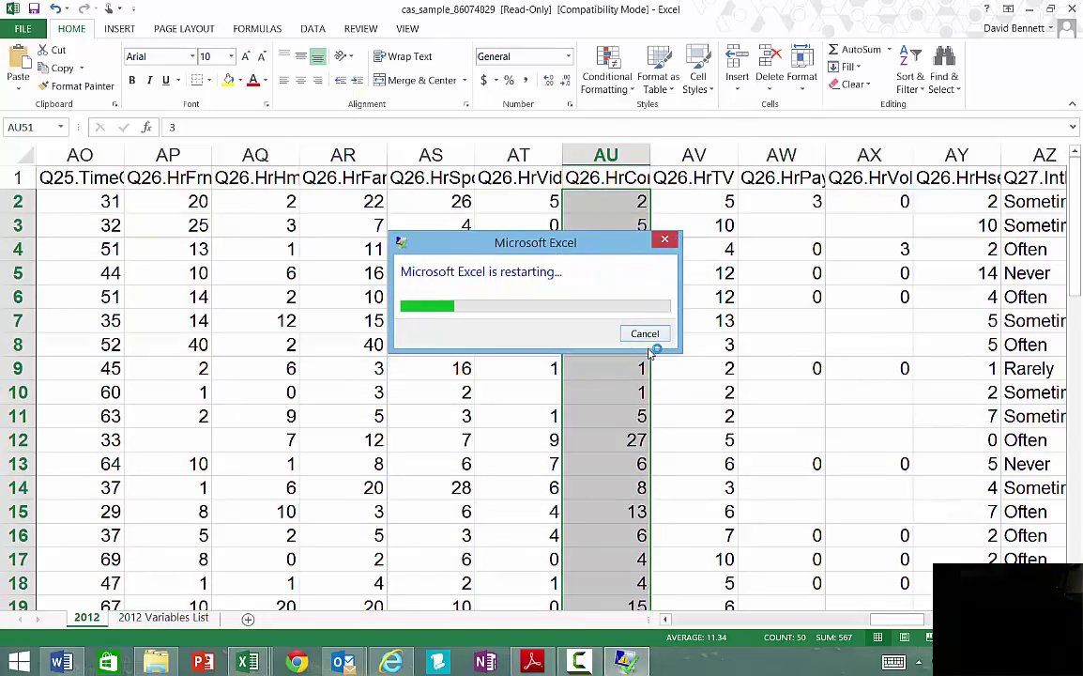
Dismiss the Excel restart message and look over the Overview and Data sheets of the stem-and-leaf workbook.
click(665, 242)
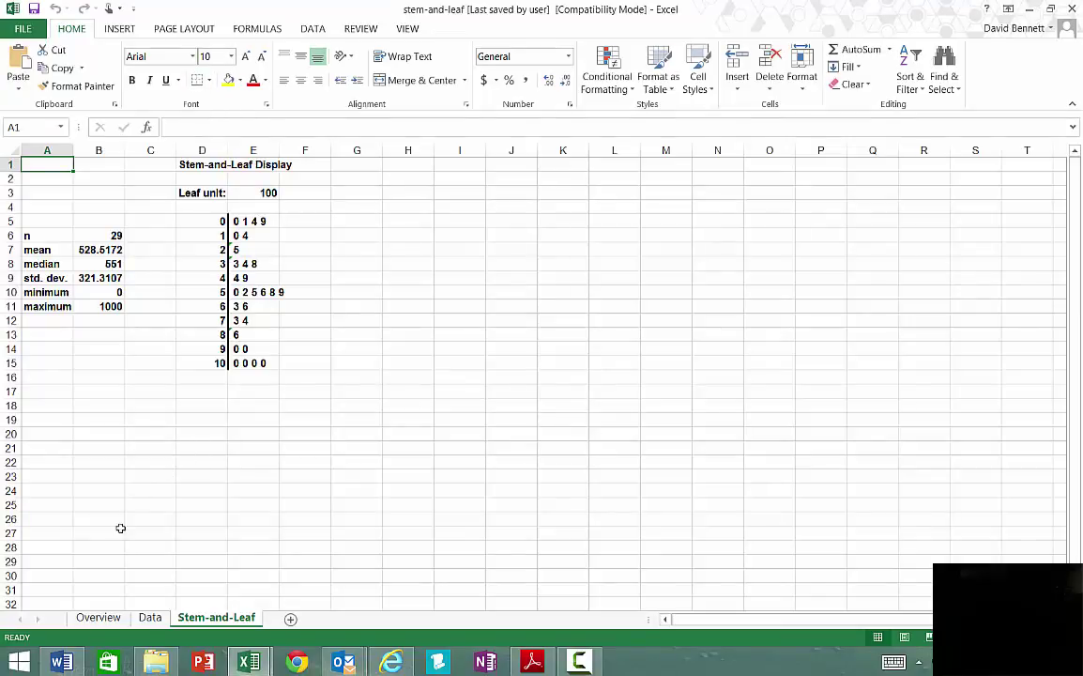
click(98, 618)
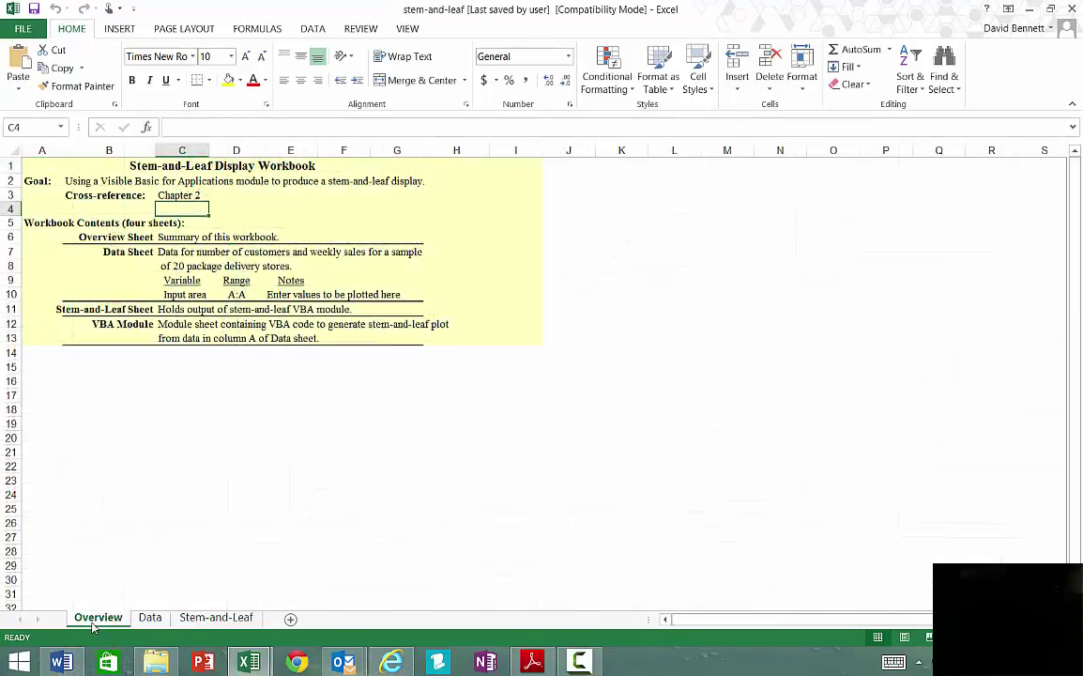
click(146, 618)
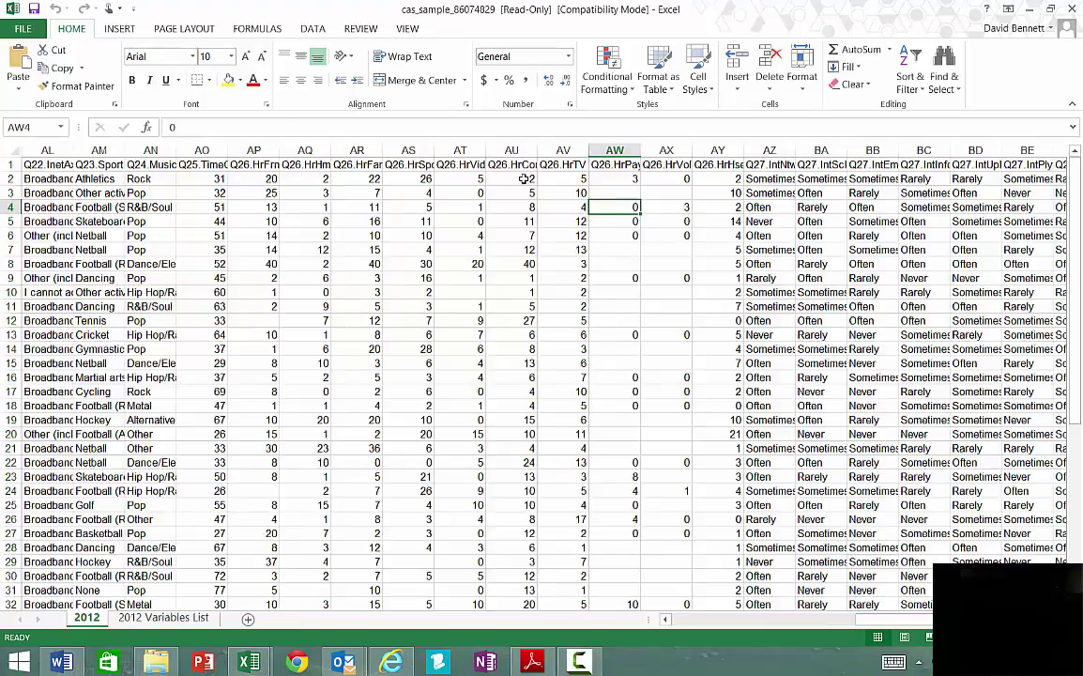
Copy the data values in AU2:AU51 of the survey sheet 2012.
drag(523, 179, 516, 558)
key(ctrl+c)
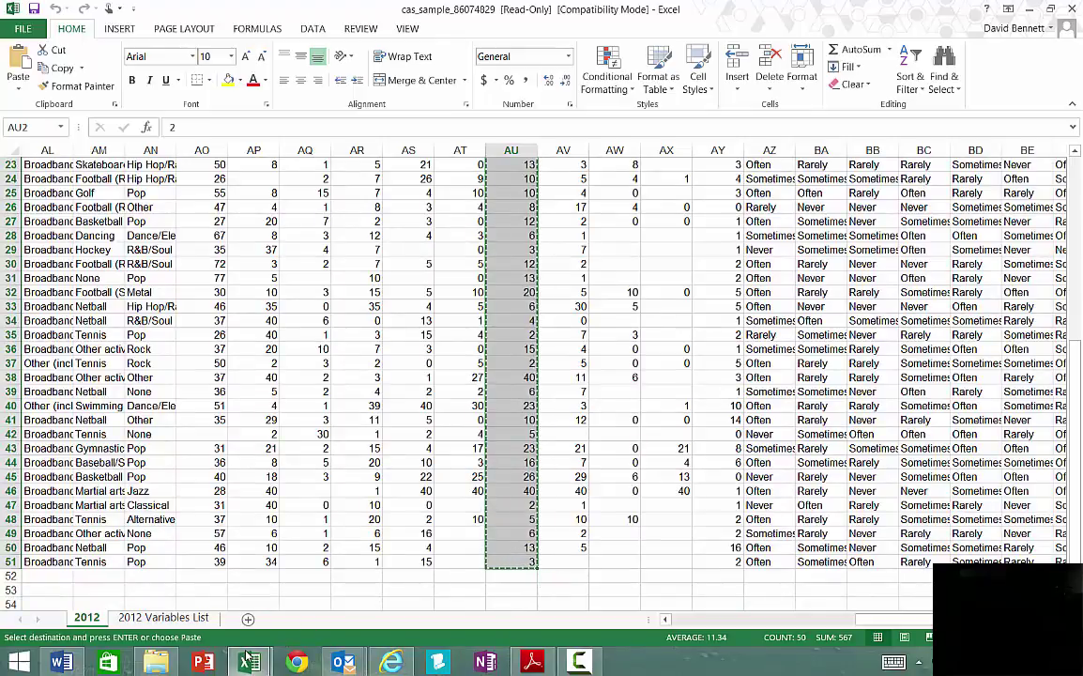
Switch to the Book1 window, open the recovered stem-and-leaf.xls workbook and show its Data sheet.
mouse_move(249, 662)
click(159, 620)
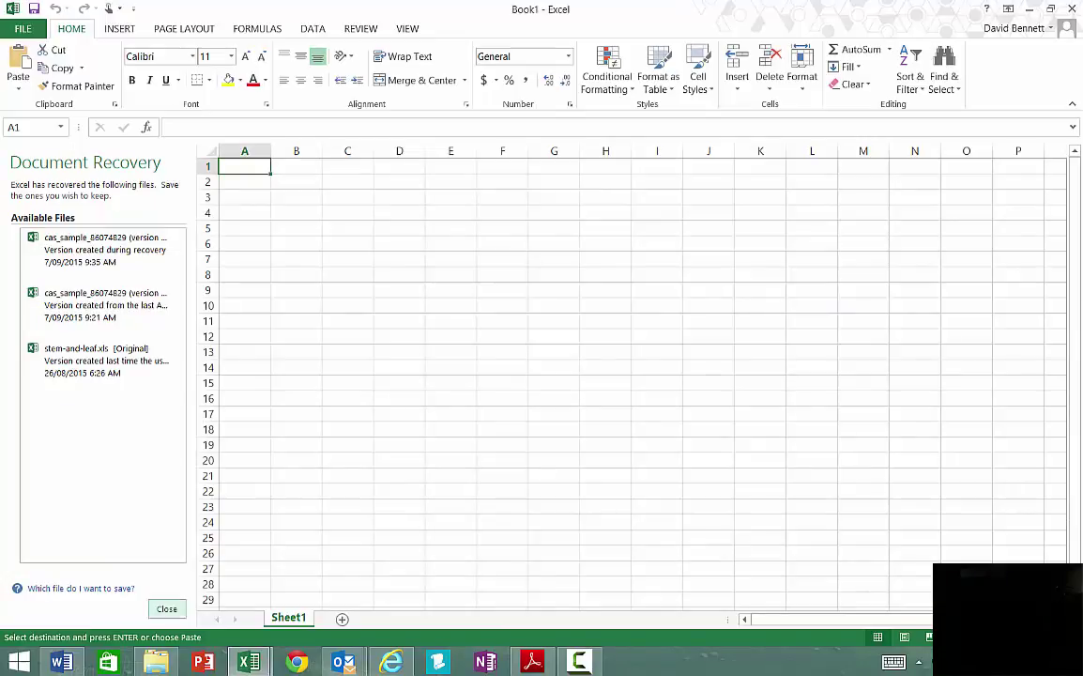
click(80, 374)
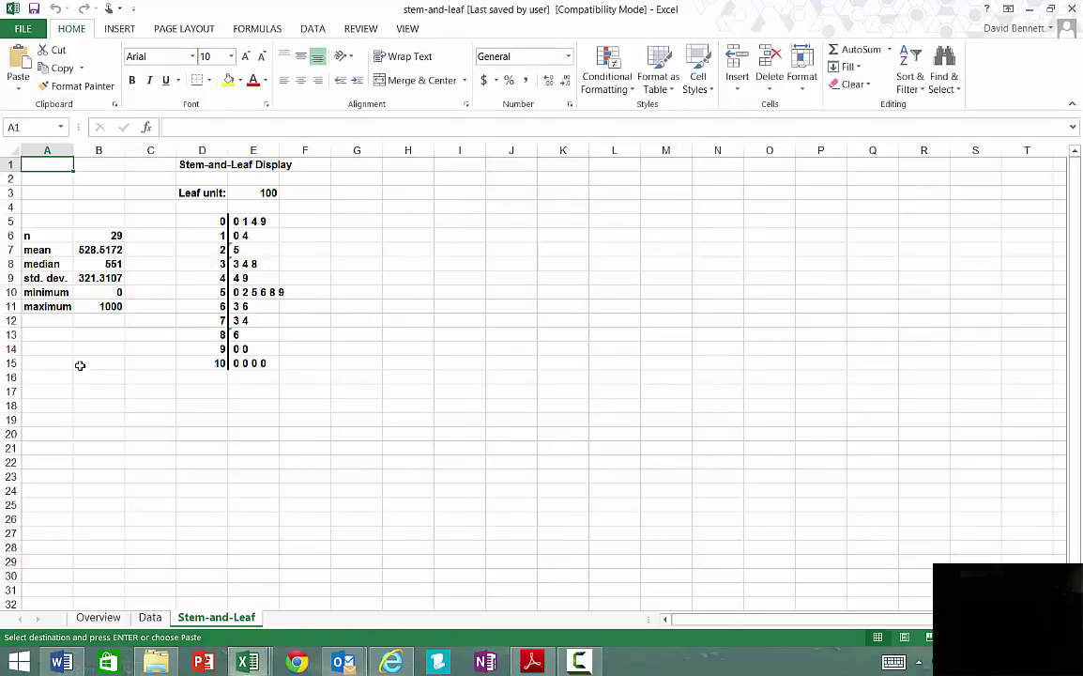
click(150, 618)
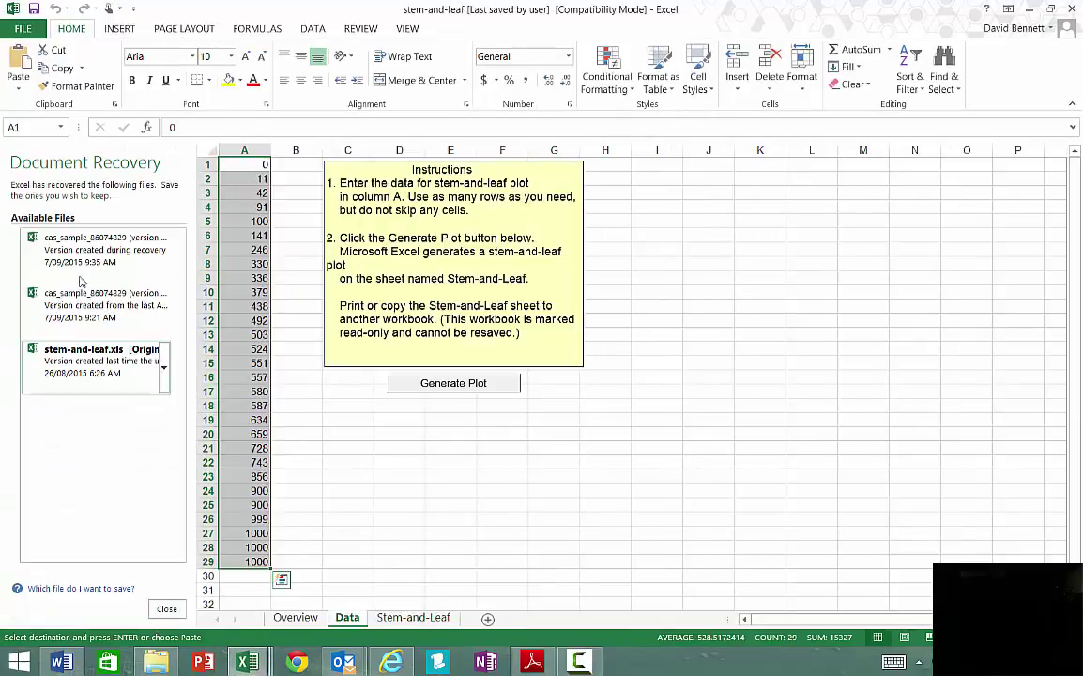
Close Document Recovery, removing the recovered files that have not been opened.
click(166, 608)
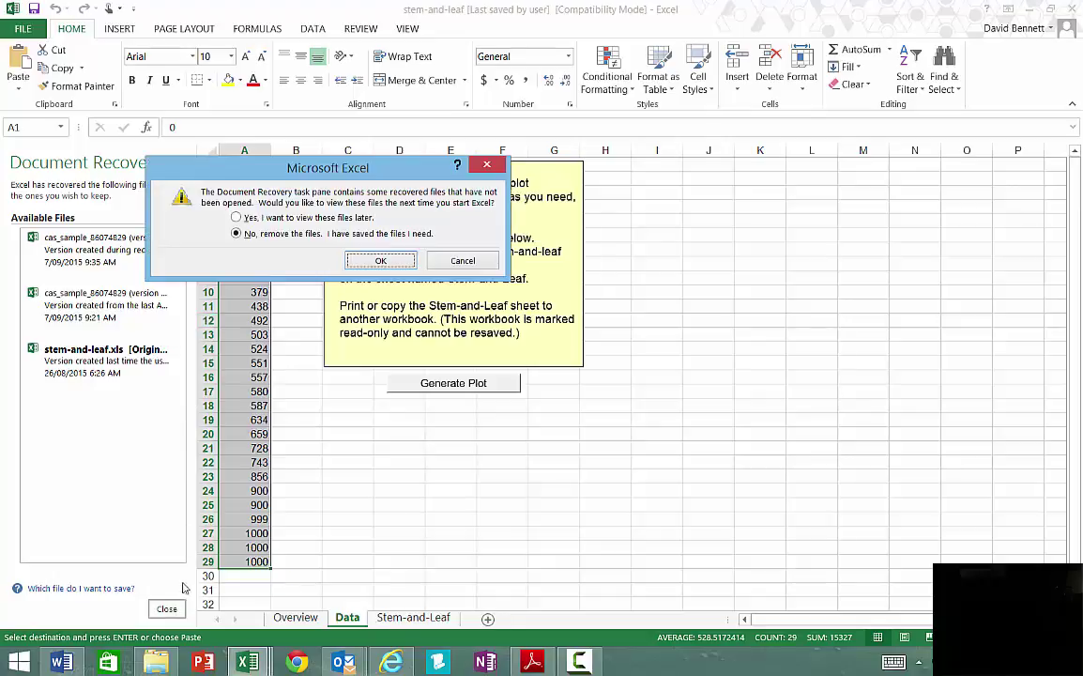
click(378, 260)
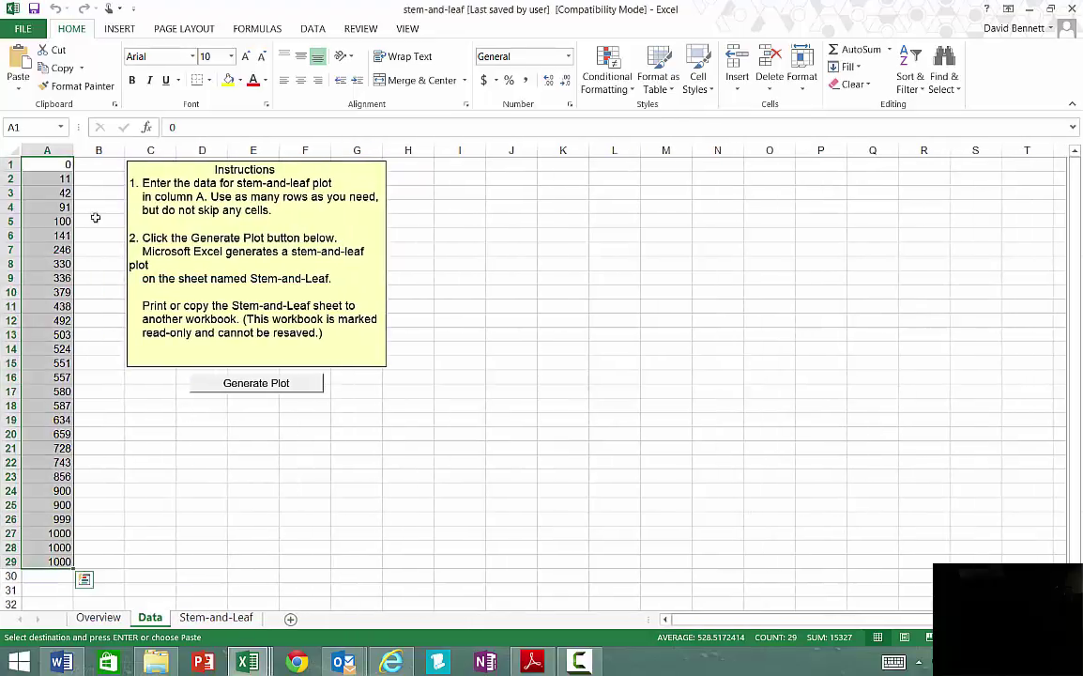
Paste the copied survey values over the sample data in column A of the Data sheet, starting at A1.
click(62, 163)
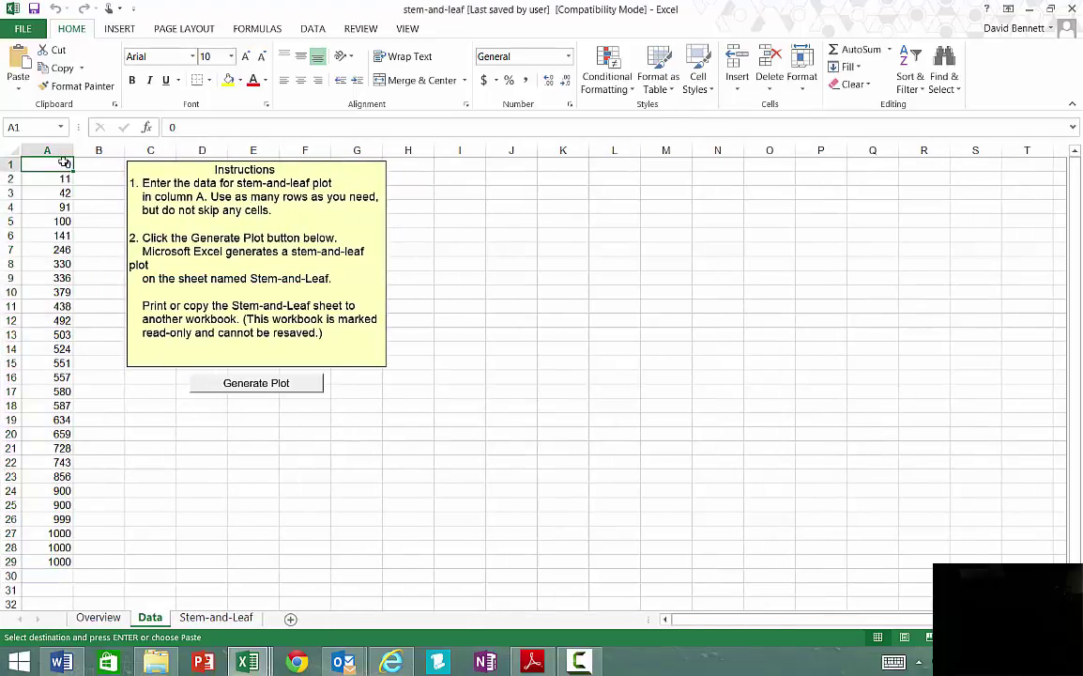
key(ctrl+v)
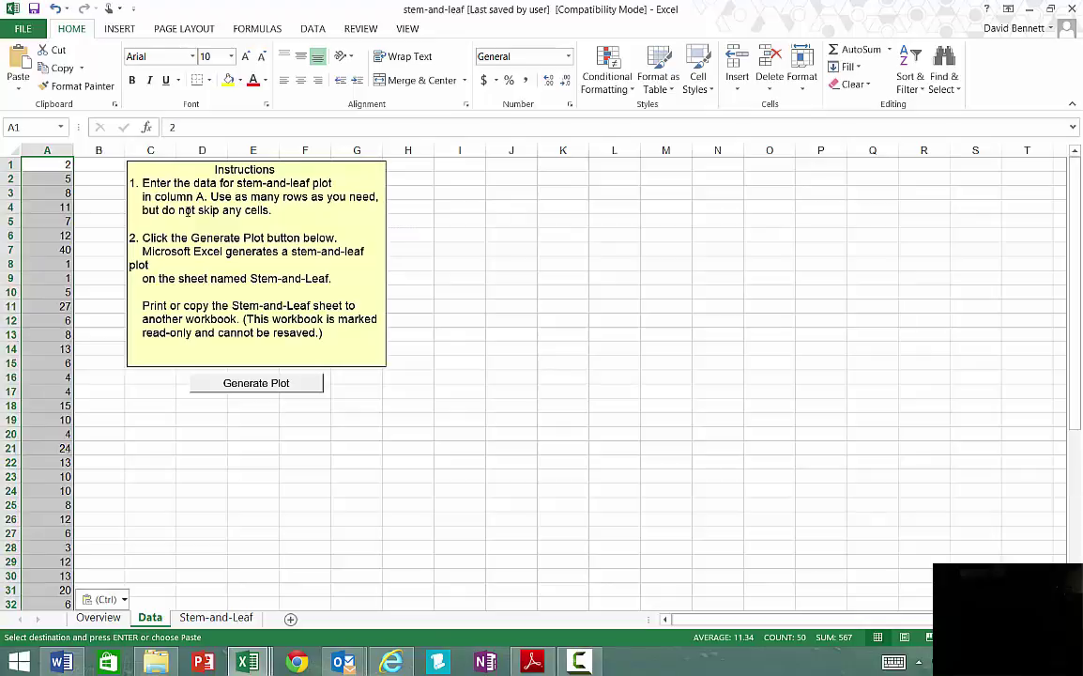
scroll(226, 413, down, 2)
scroll(223, 416, down, 1)
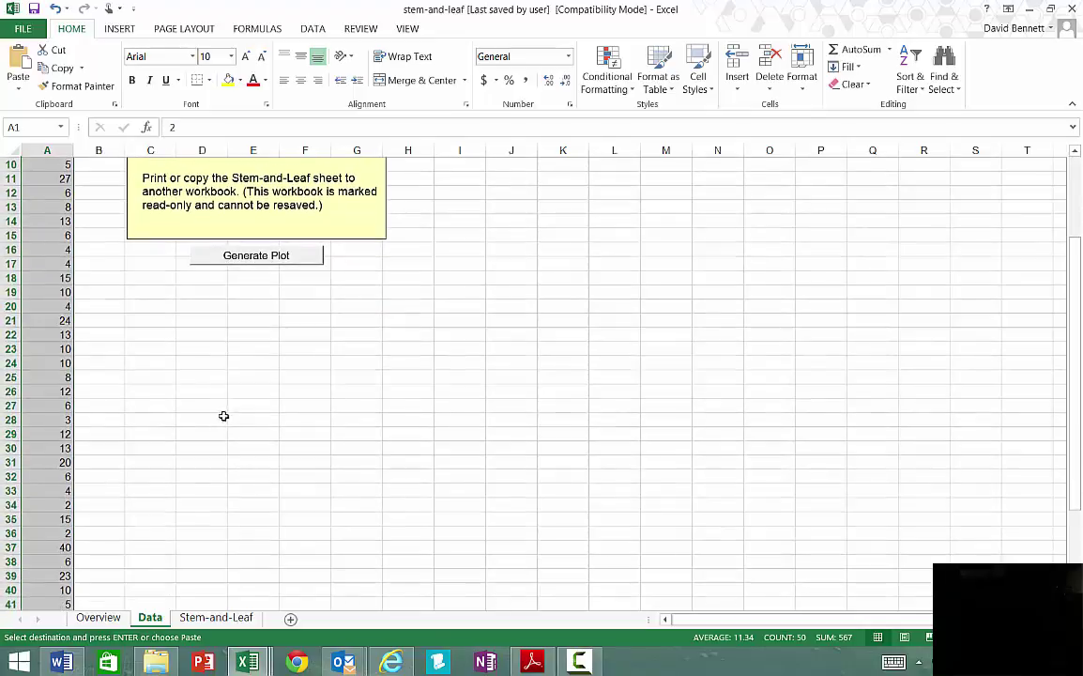
Generate the stem-and-leaf plot from the pasted data and enlarge the resulting display for reading.
scroll(235, 395, up, 1)
click(276, 302)
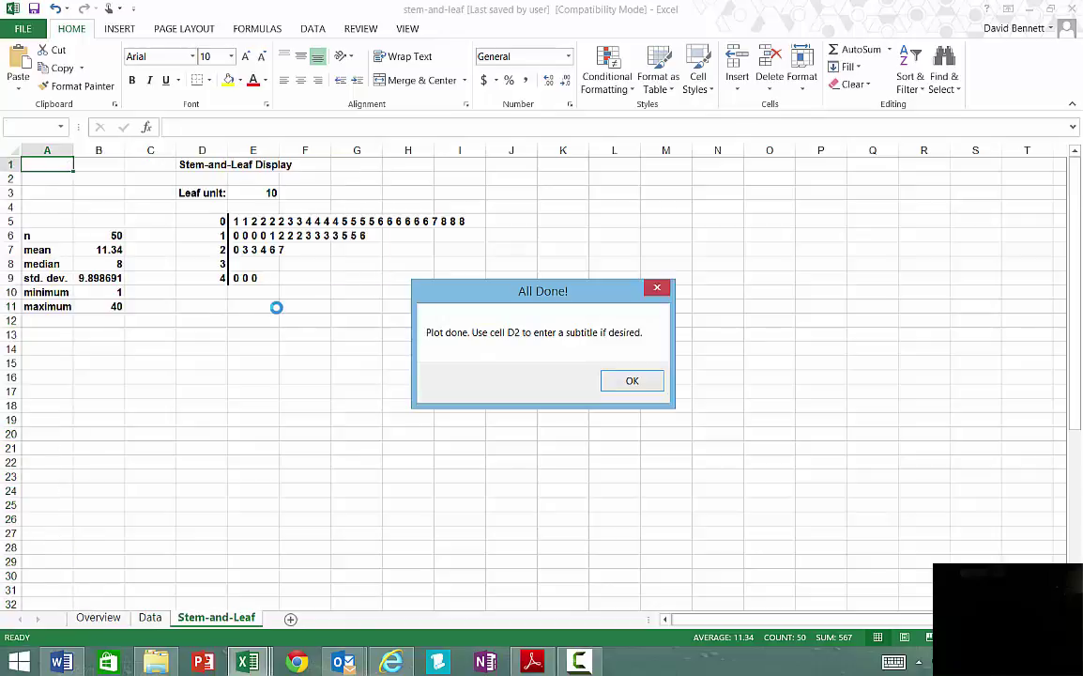
click(632, 381)
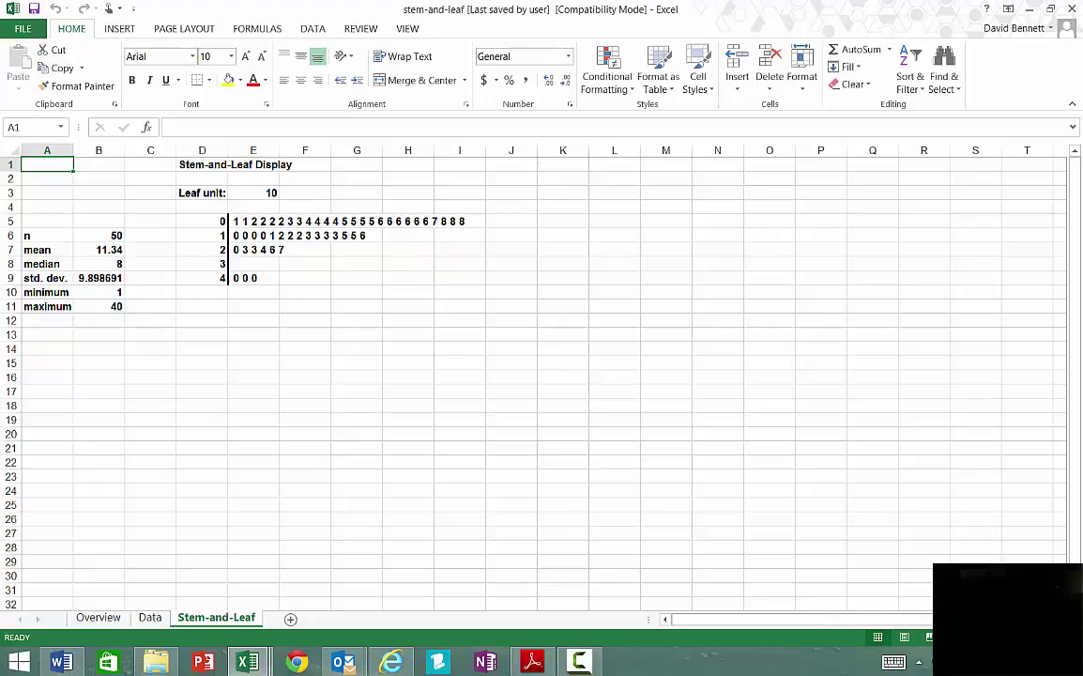
scroll(533, 375, up, 6)
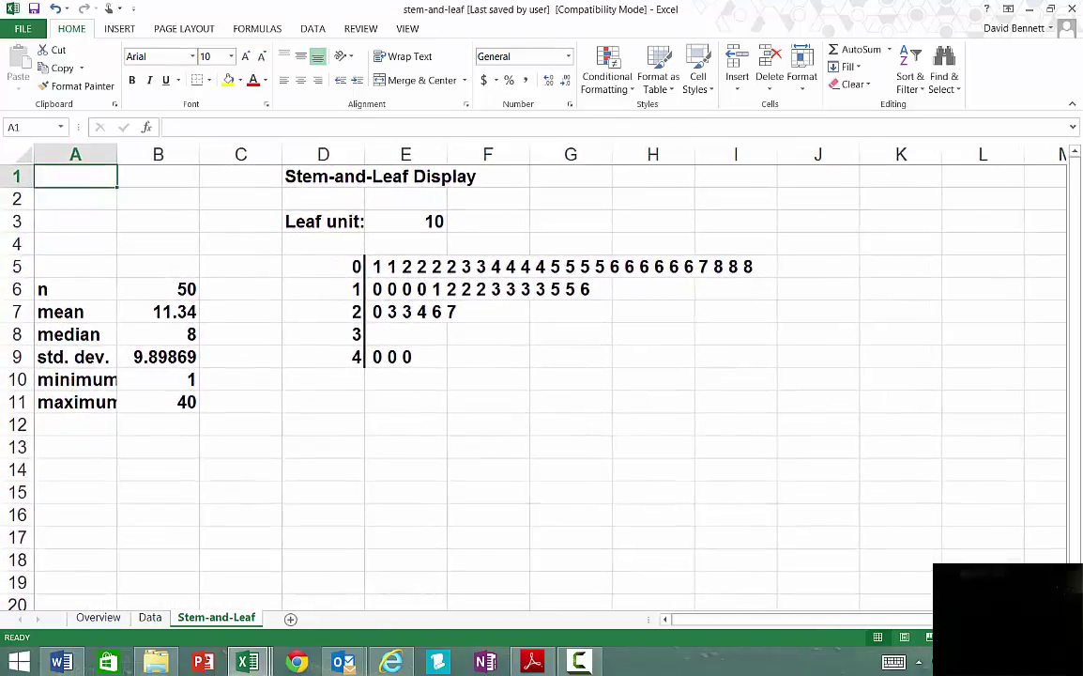
scroll(550, 506, up, 2)
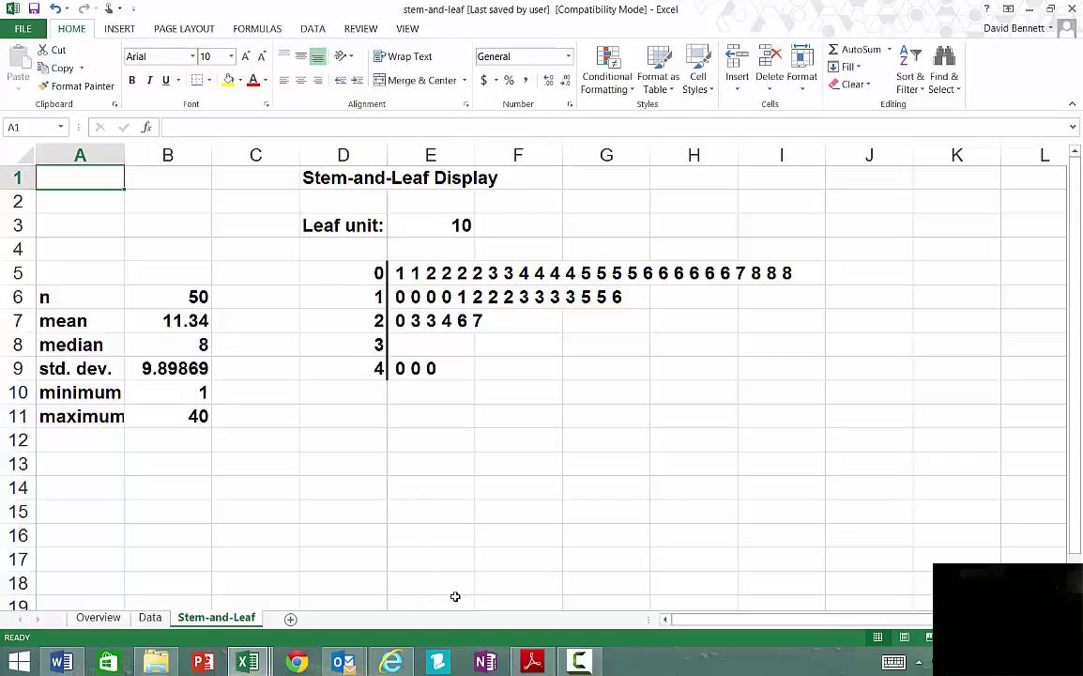
Return to the cas_sample_86074829 survey workbook and look through the column AU data and neighbouring columns.
mouse_move(249, 661)
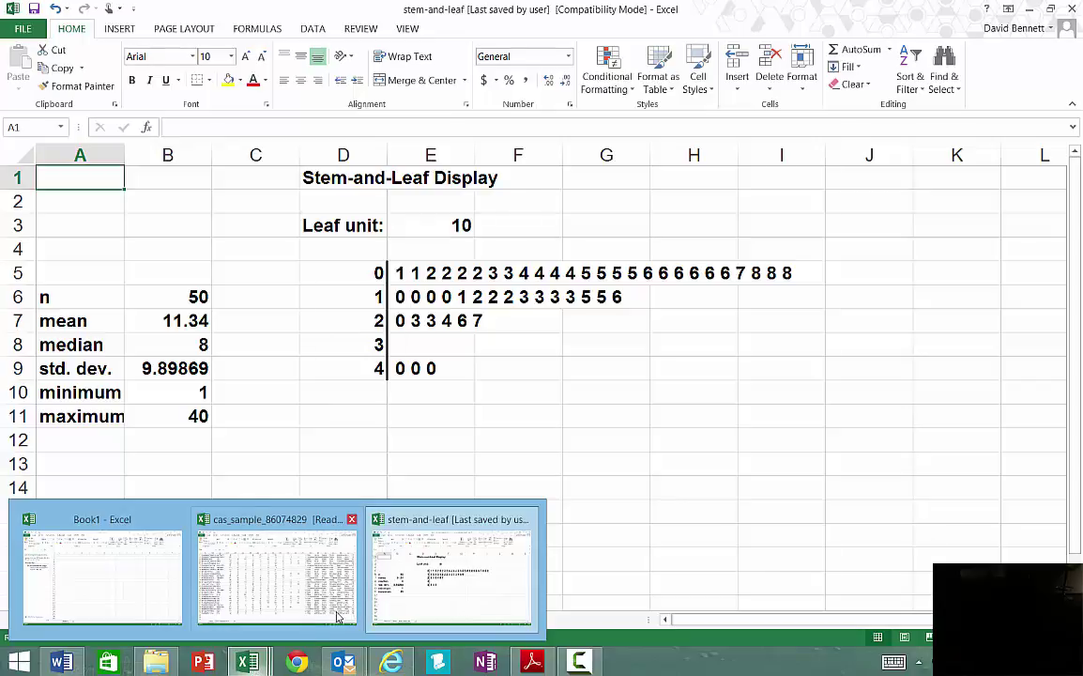
click(277, 567)
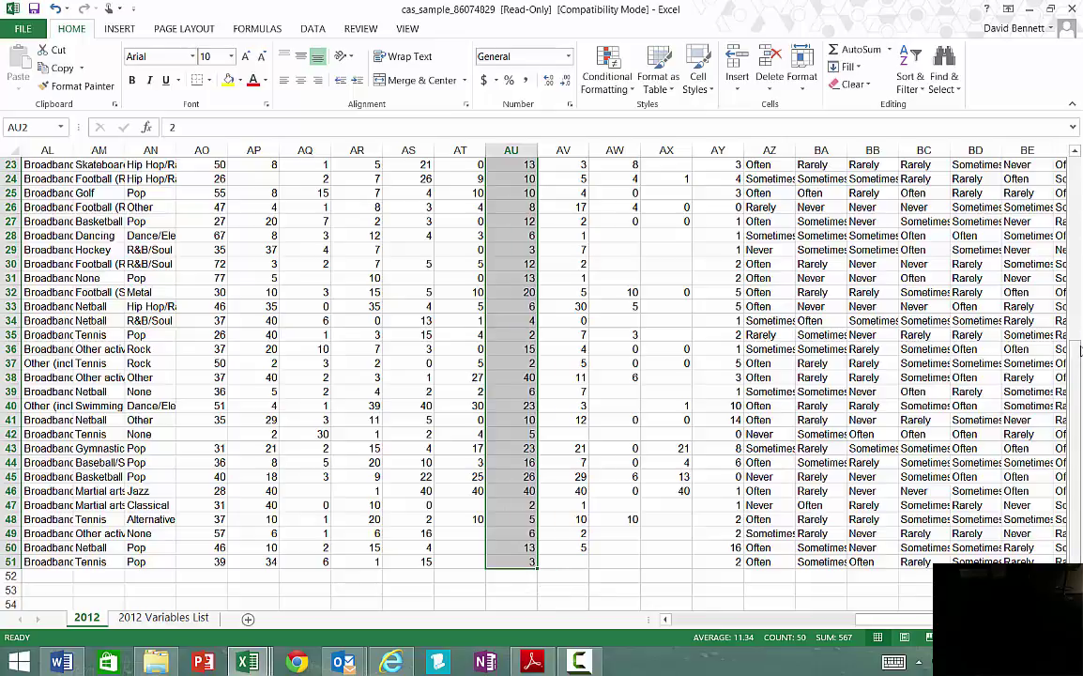
drag(1076, 333, 1080, 138)
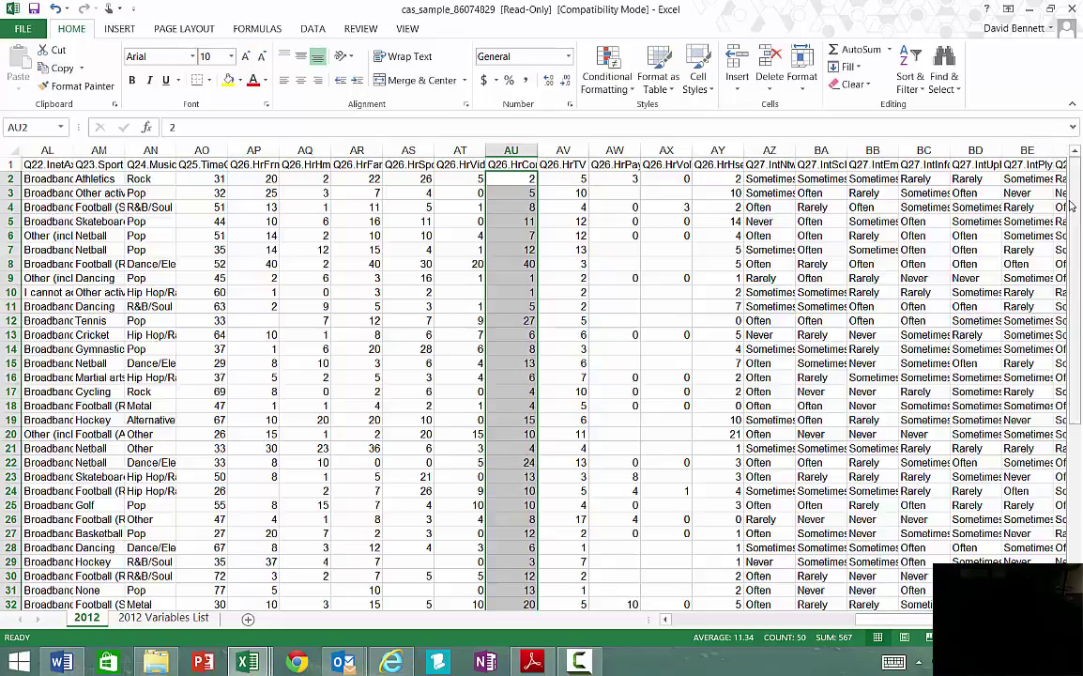
drag(1079, 203, 1082, 353)
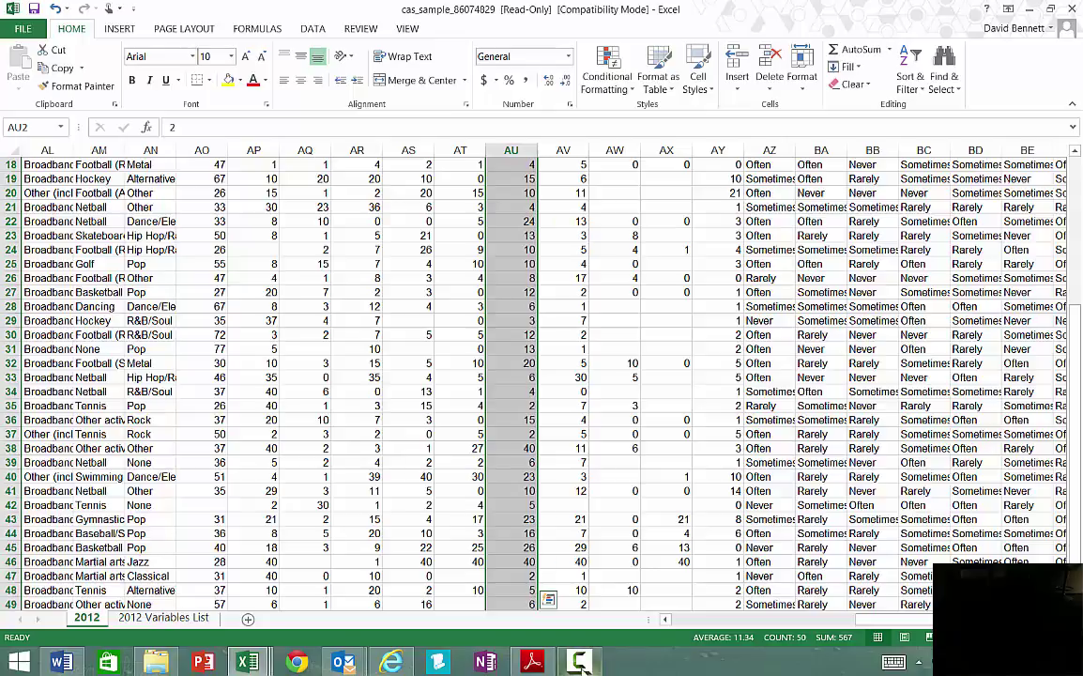
mouse_move(582, 665)
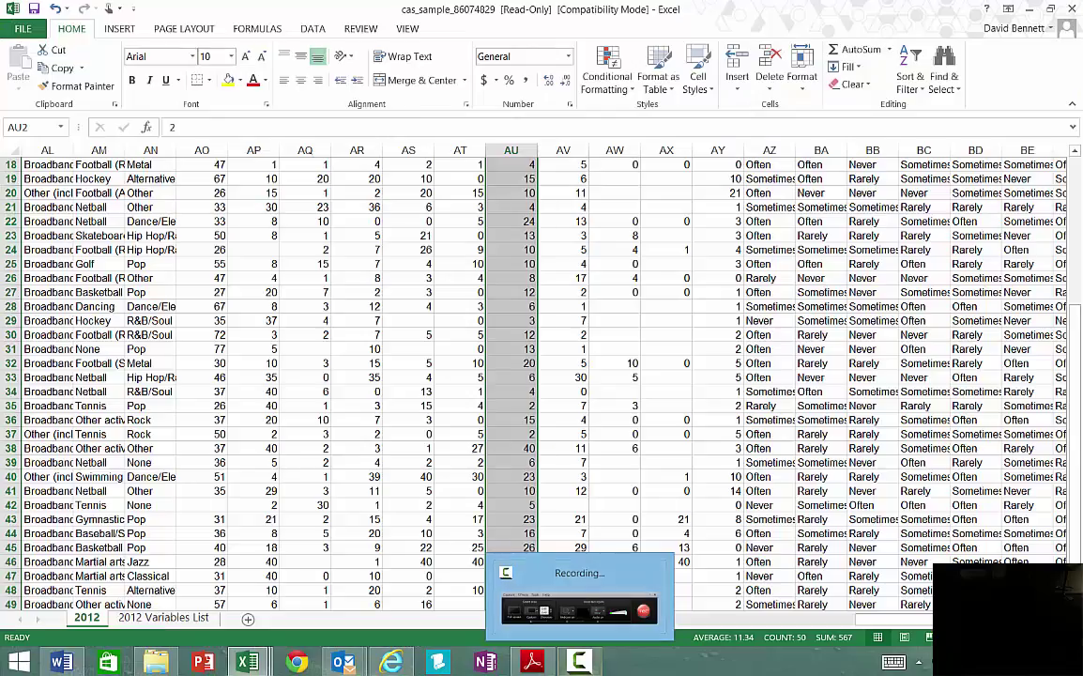
click(580, 609)
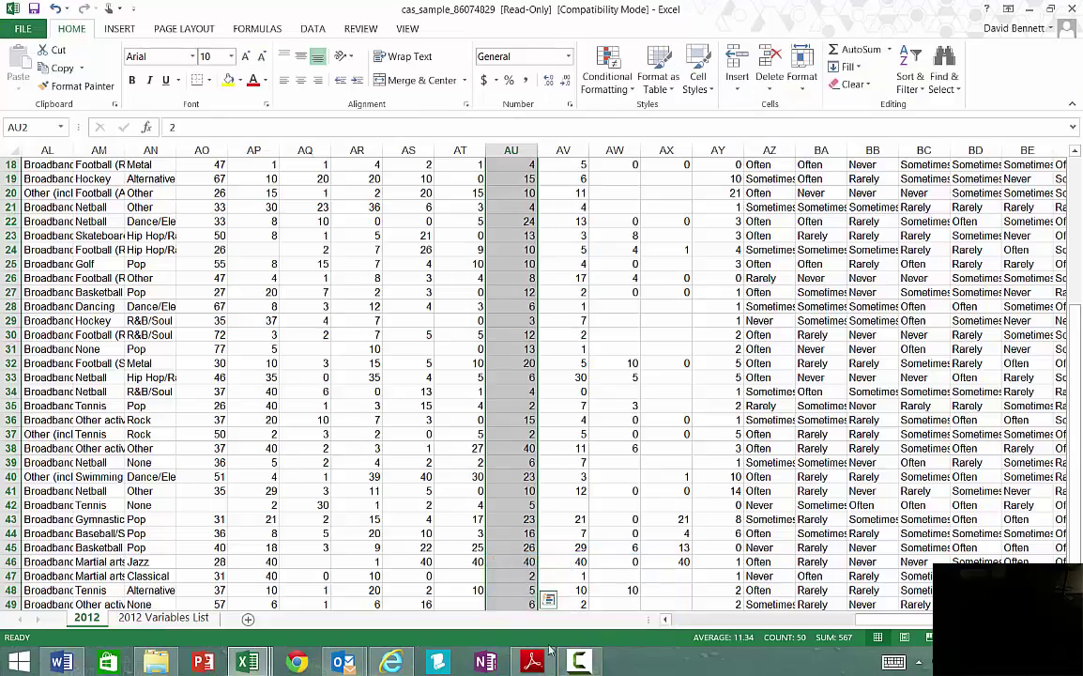